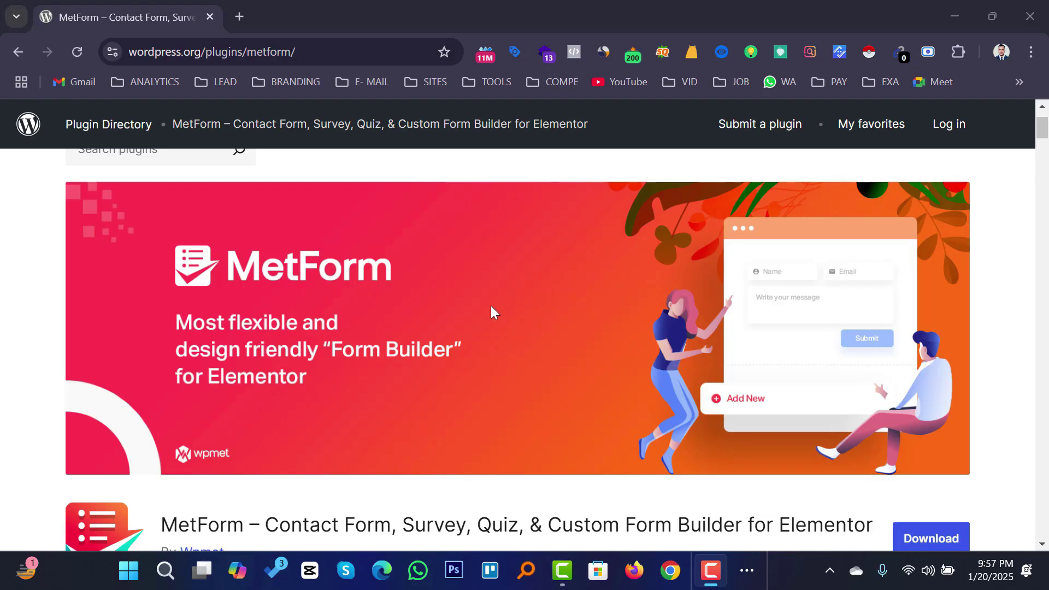
# - Search the Add New Plugin directory for 'me…' to find MetForm
pyautogui.scroll(-4, 421, 358)
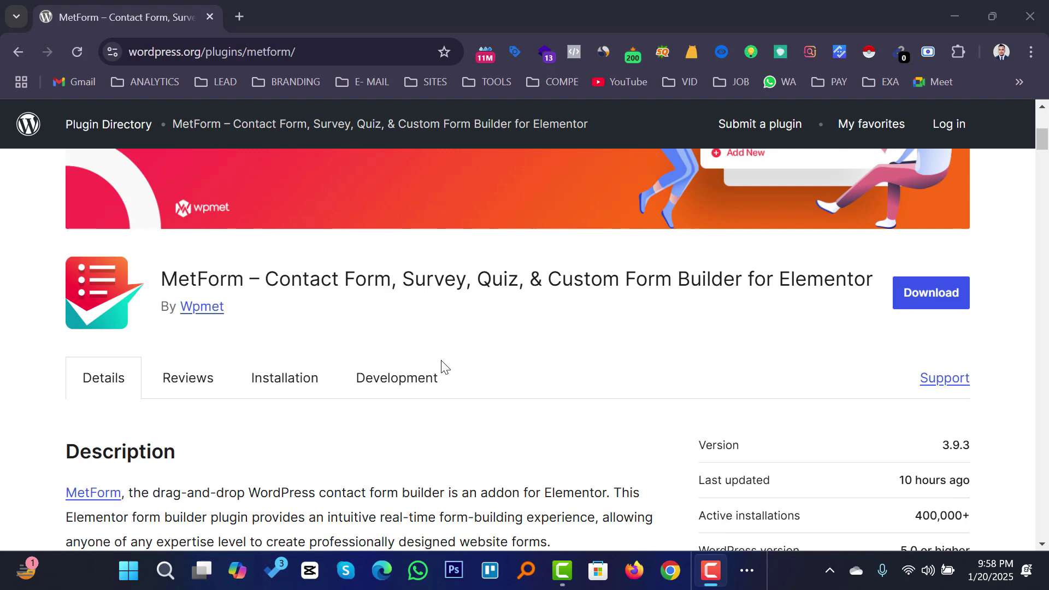
pyautogui.scroll(2, 443, 365)
pyautogui.scroll(4, 454, 366)
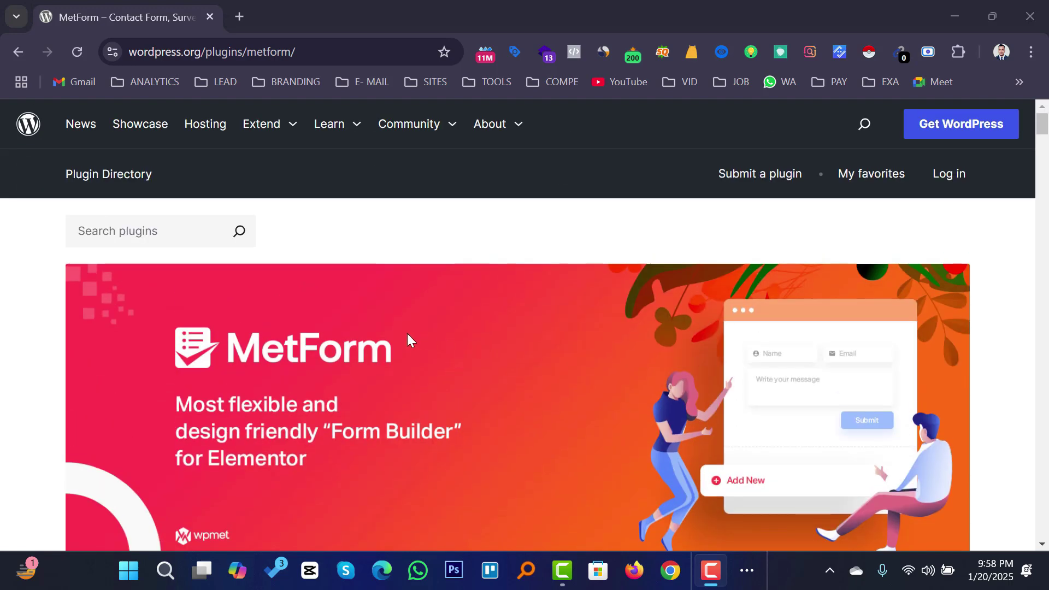
pyautogui.scroll(-2, 407, 333)
pyautogui.scroll(2, 402, 332)
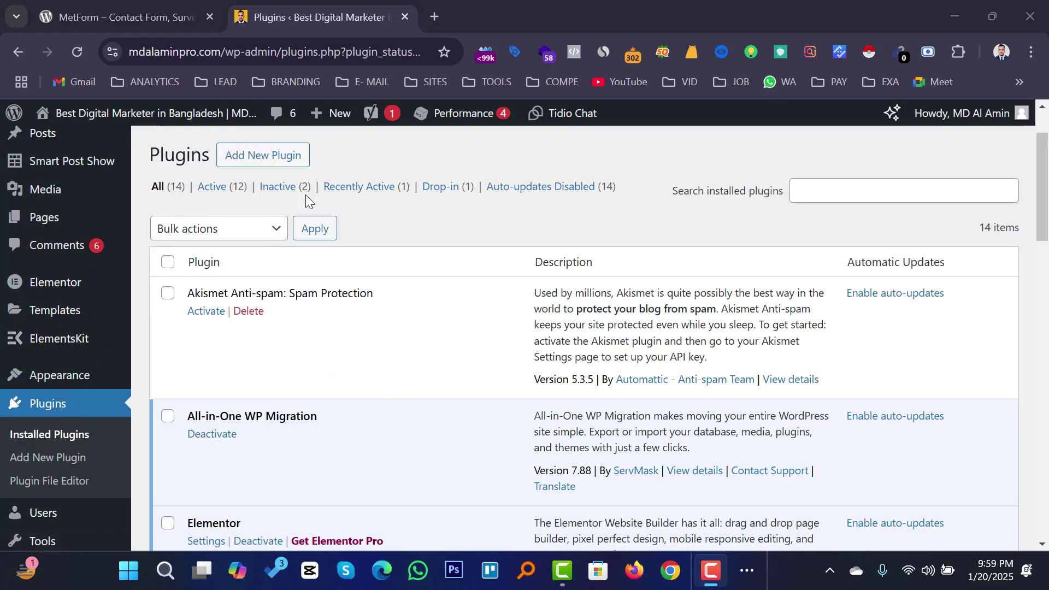
pyautogui.click(266, 160)
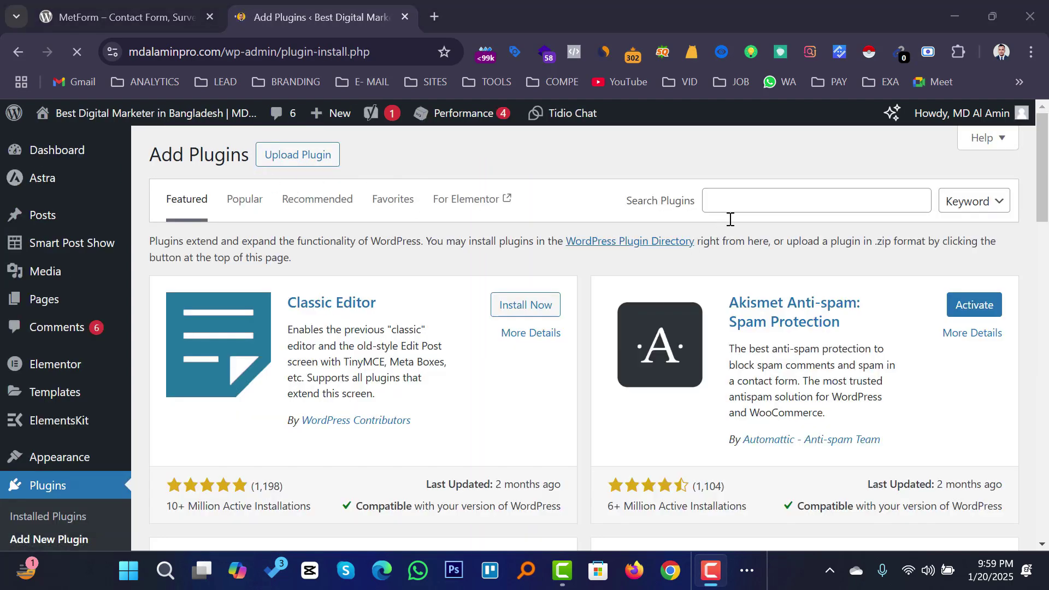
pyautogui.click(734, 206)
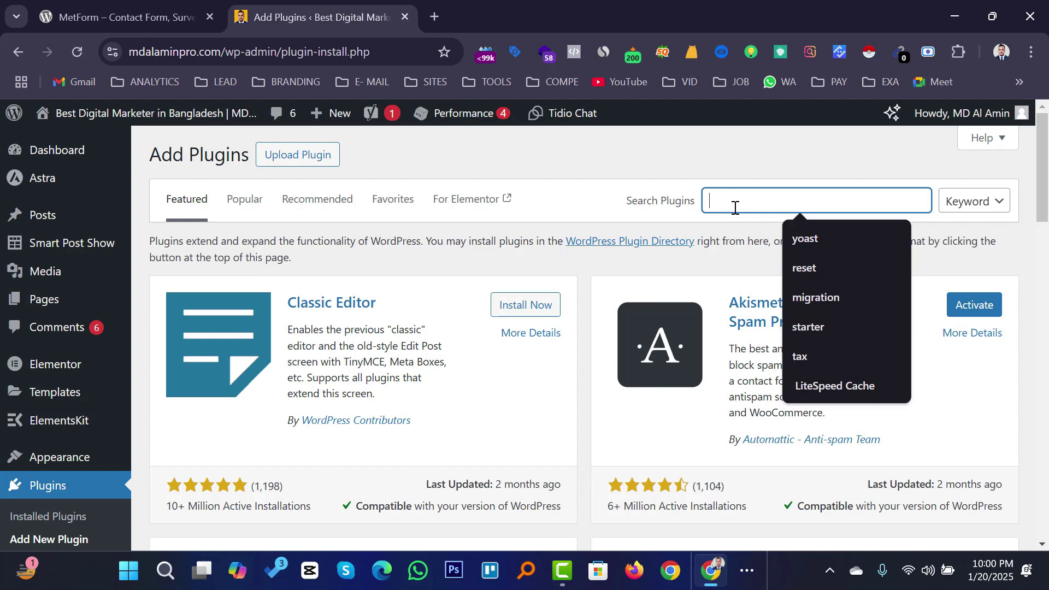
pyautogui.write('metform')
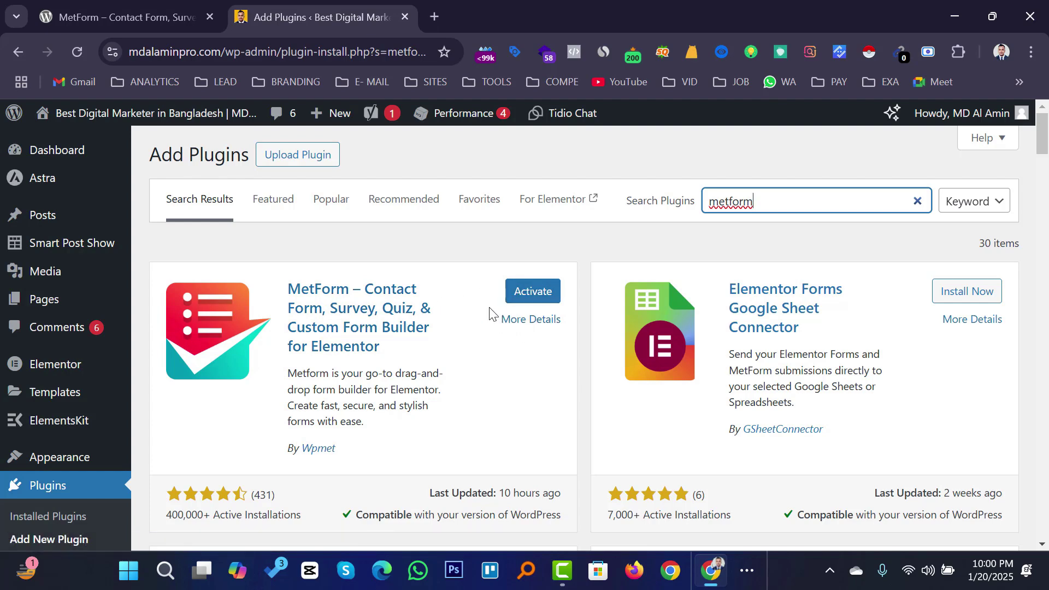
# - Activate the MetForm plugin from the search results
pyautogui.click(532, 294)
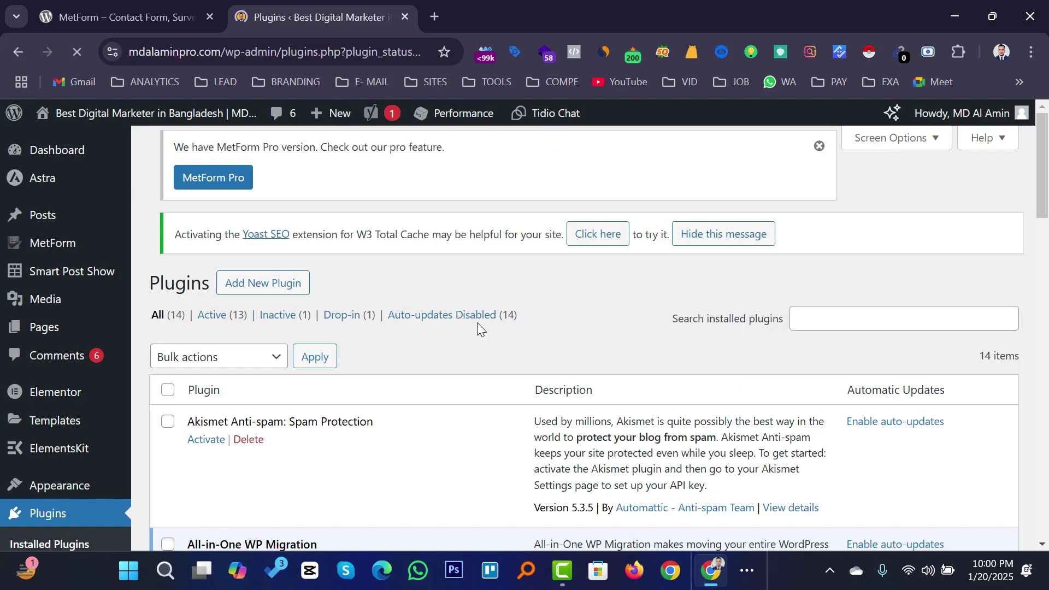
pyautogui.scroll(-3, 495, 316)
pyautogui.scroll(-4, 493, 316)
pyautogui.scroll(2, 493, 316)
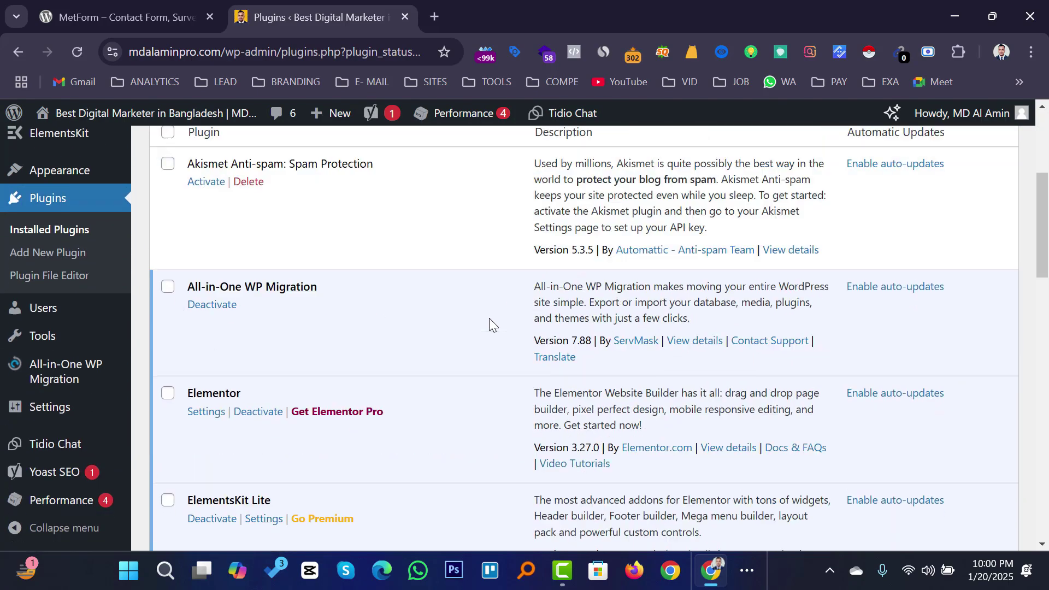
pyautogui.scroll(5, 490, 318)
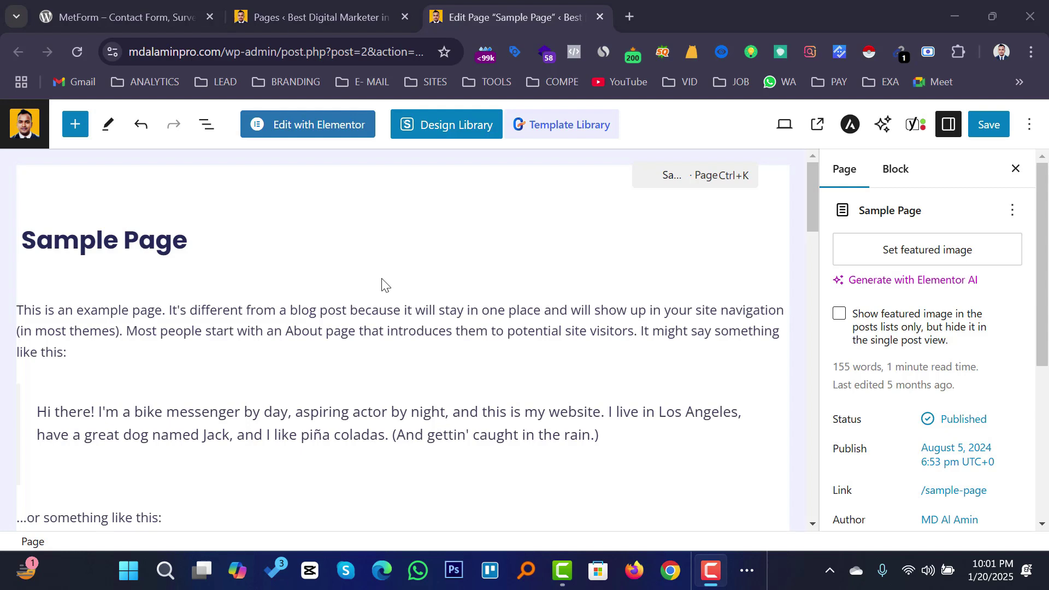
# - Switch the Sample Page to Edit with Elementor, confirming Leave site
pyautogui.click(307, 132)
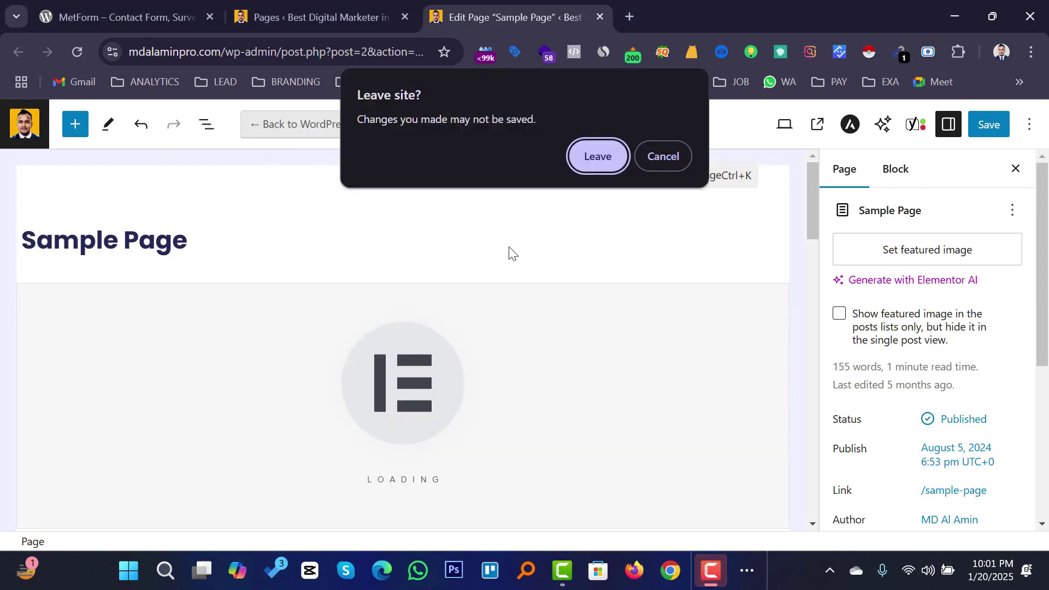
pyautogui.click(590, 157)
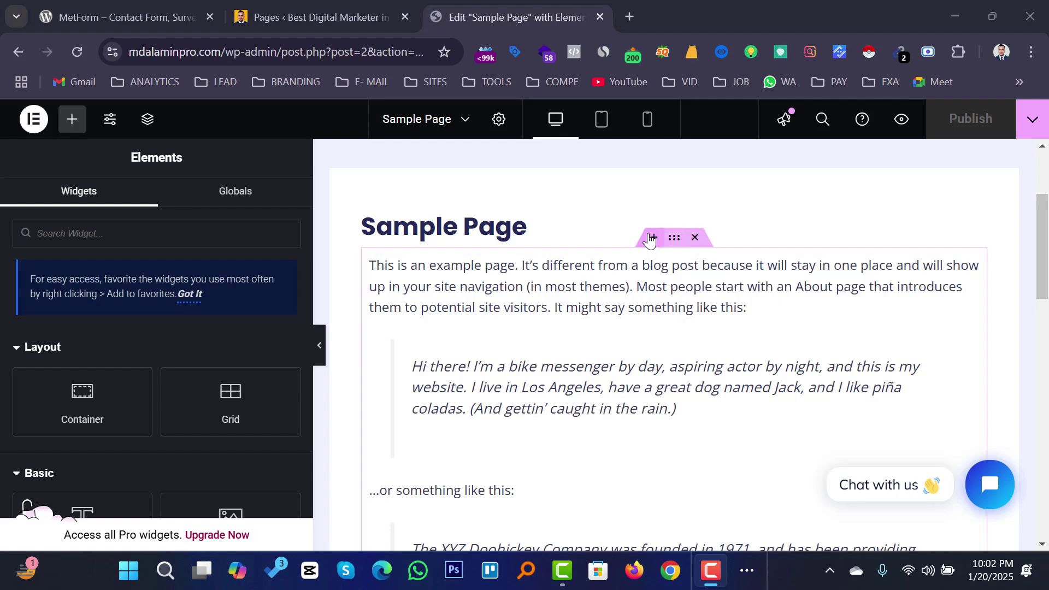
# - Insert a new flexbox container above the Sample Page text
pyautogui.click(652, 239)
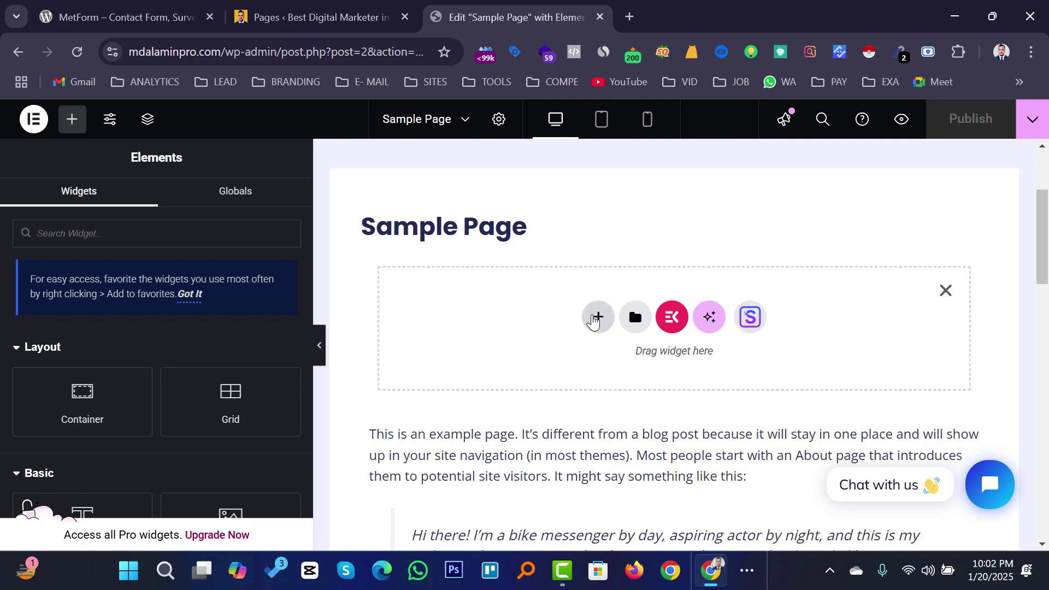
pyautogui.click(599, 321)
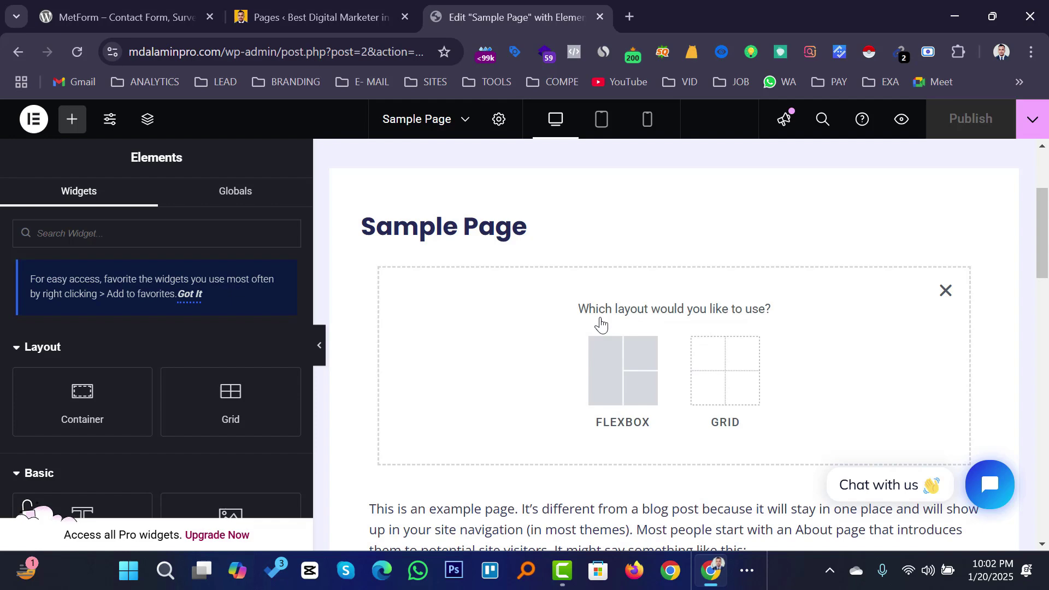
pyautogui.click(627, 362)
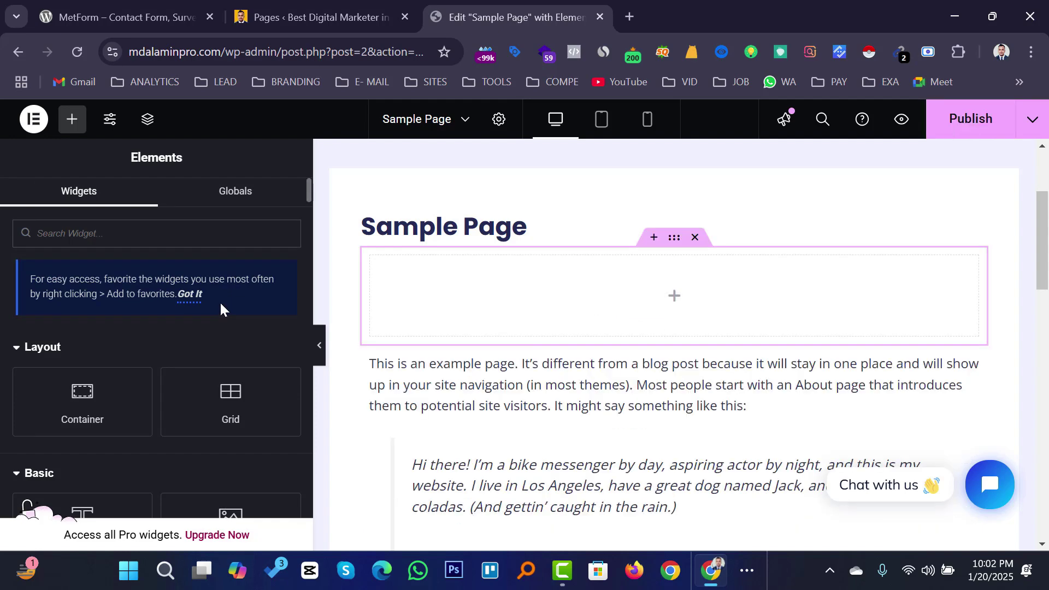
# - Search widgets for 'met' and drop the MetForm widget into the container
pyautogui.scroll(-6, 176, 319)
pyautogui.scroll(-1, 178, 335)
pyautogui.scroll(7, 185, 335)
pyautogui.write('m')
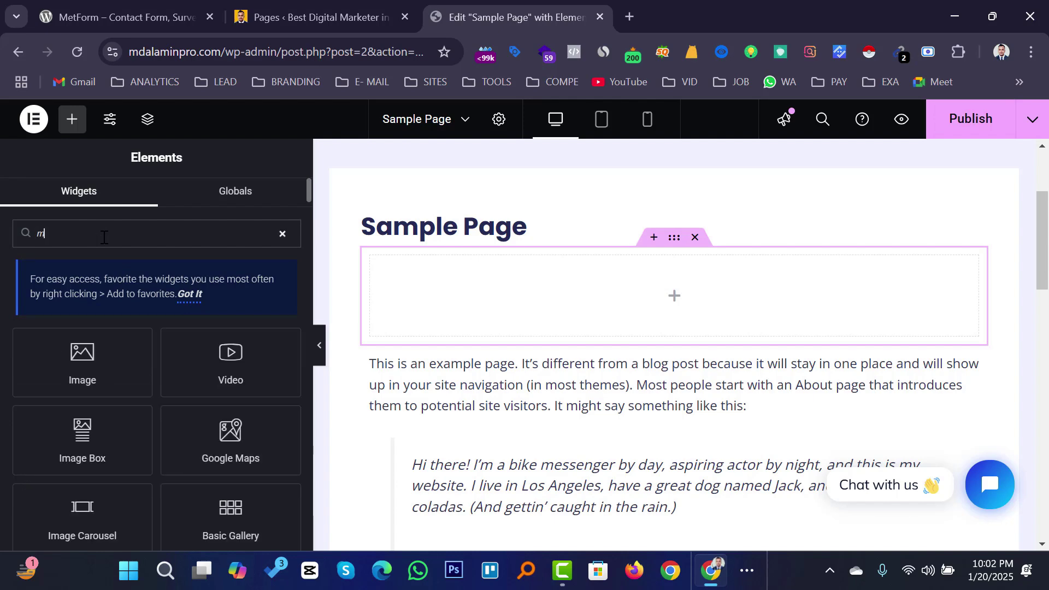
pyautogui.write('et')
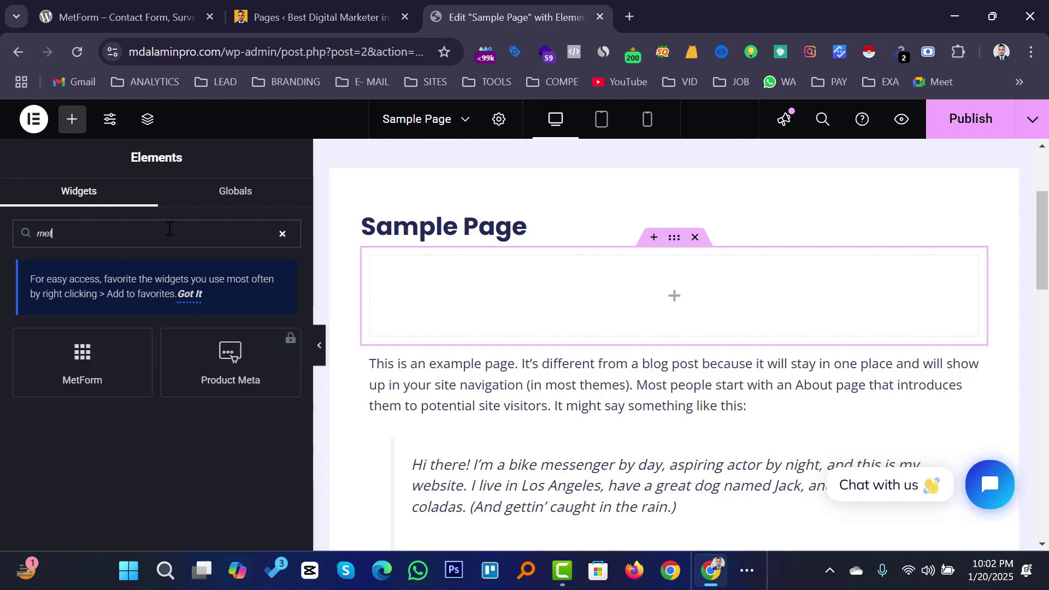
pyautogui.moveTo(82, 360); pyautogui.dragTo(607, 304)
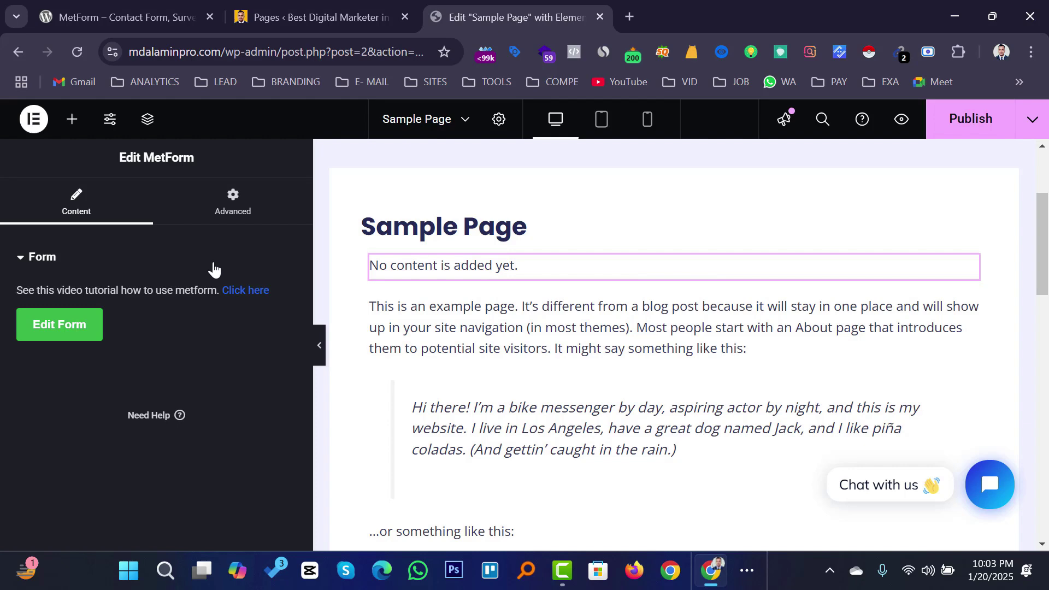
# - Create a New MetForm form using the Simple Contact Form 1 template
pyautogui.click(67, 327)
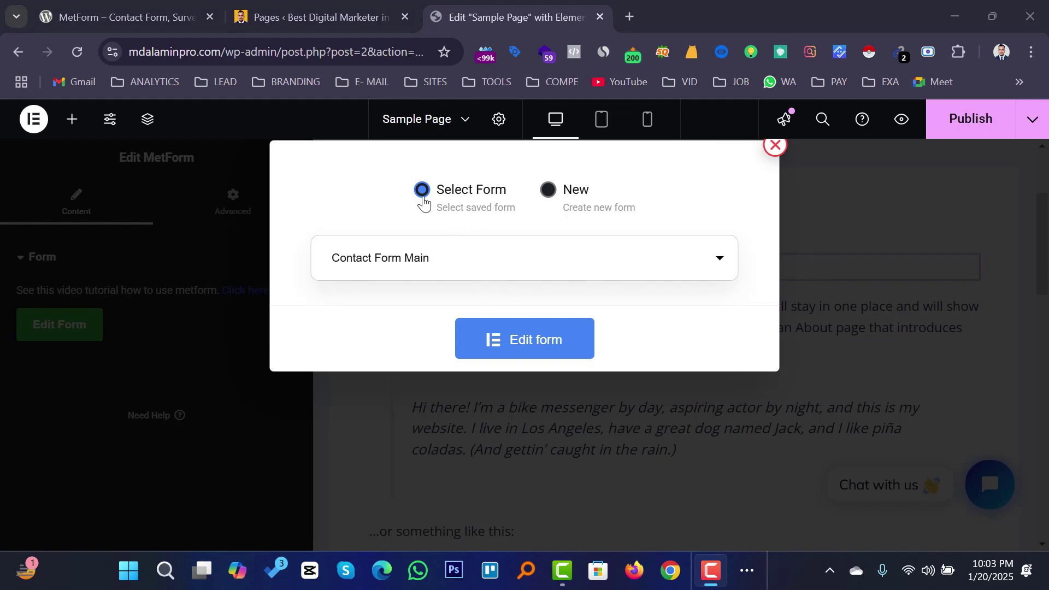
pyautogui.click(552, 192)
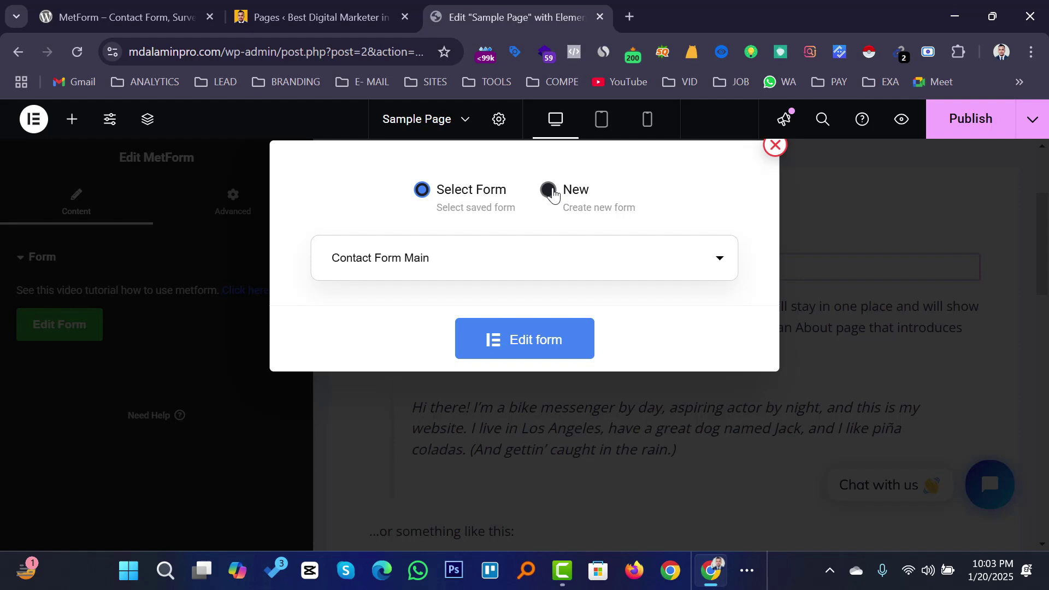
pyautogui.click(551, 190)
pyautogui.scroll(-3, 584, 281)
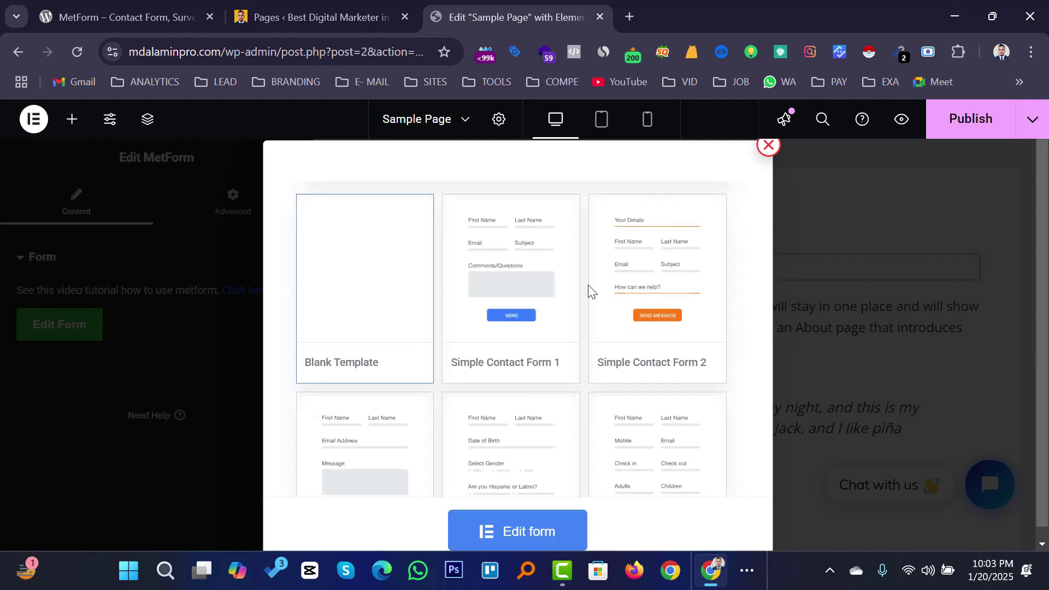
pyautogui.scroll(2, 729, 309)
pyautogui.scroll(2, 721, 301)
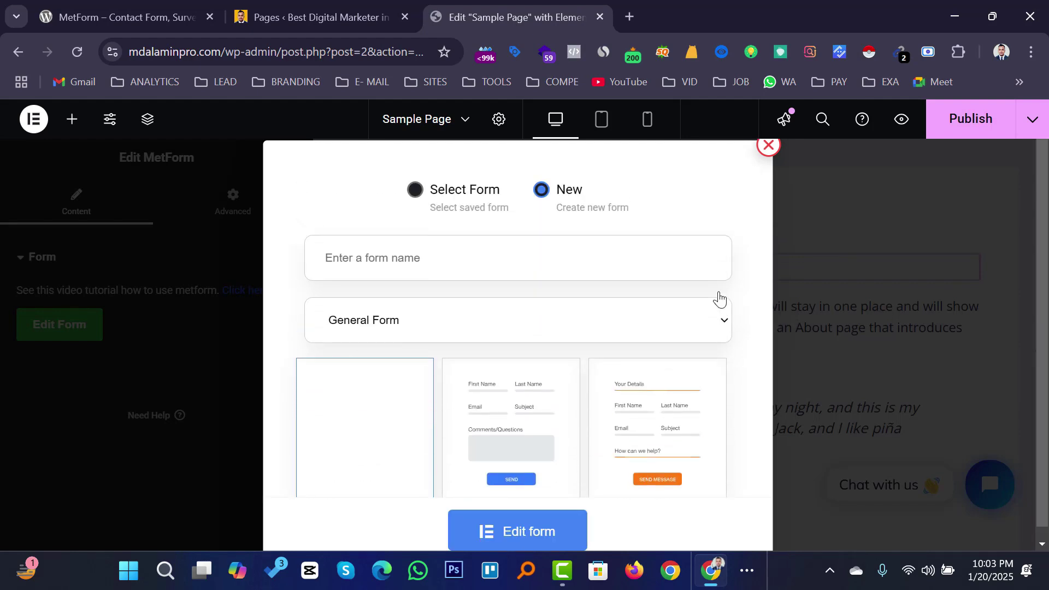
pyautogui.scroll(-3, 647, 249)
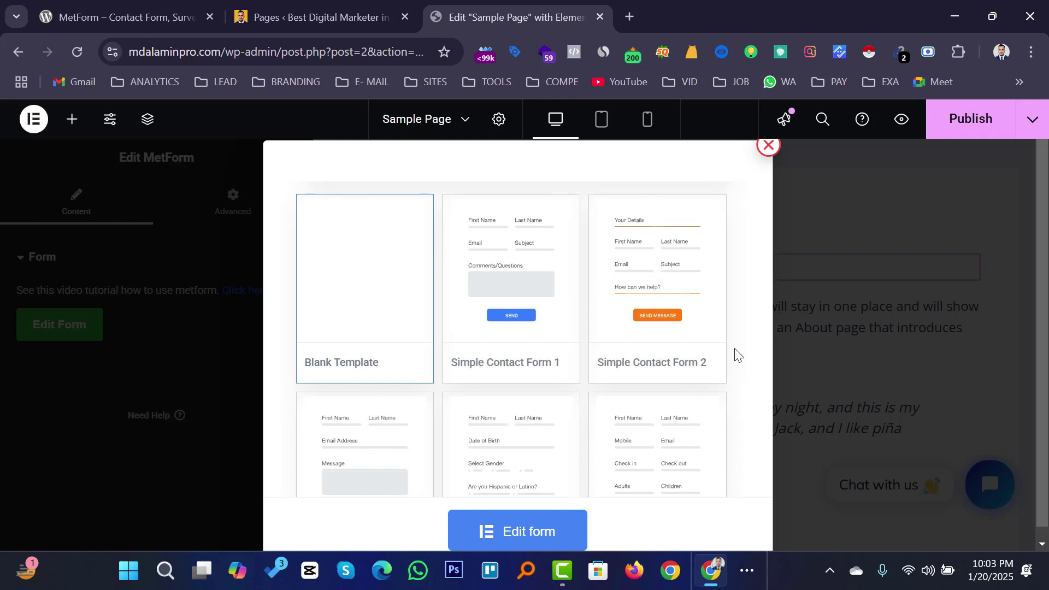
pyautogui.moveTo(657, 286)
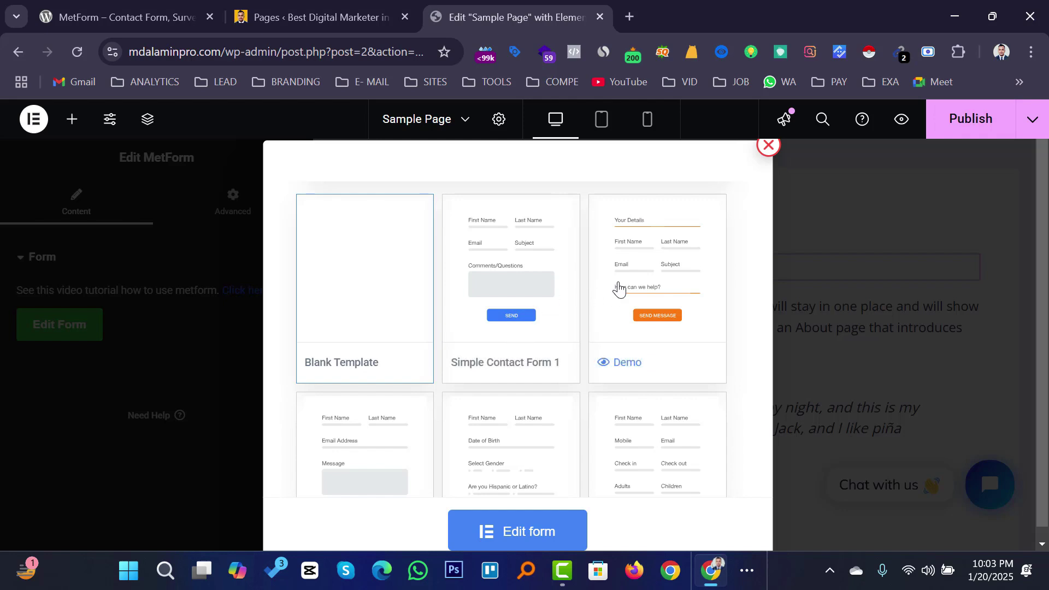
pyautogui.click(512, 268)
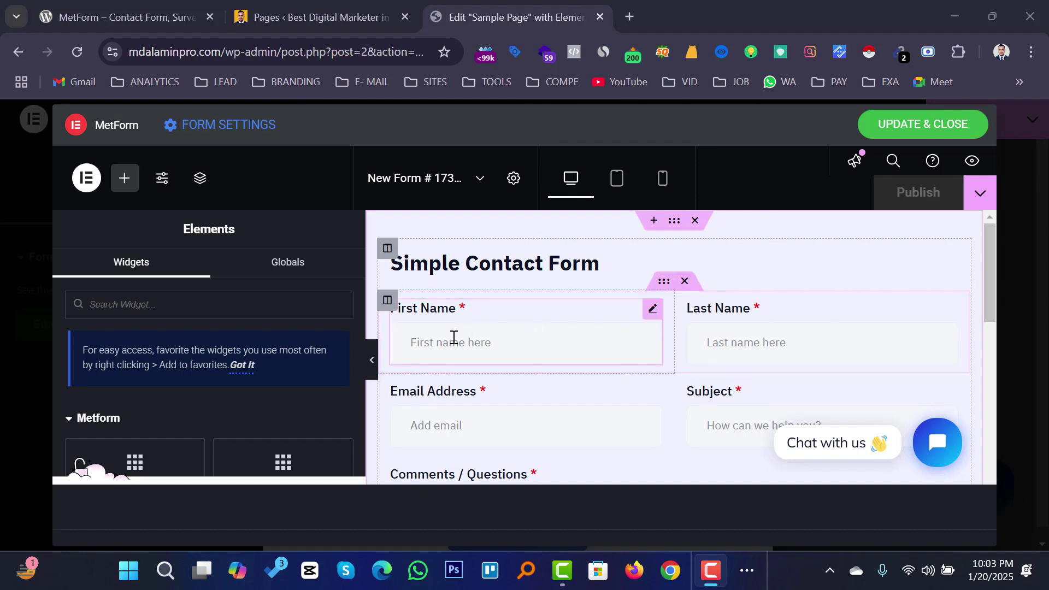
# - Inspect the Last Name, Email, Subject and Comments fields of the form
pyautogui.click(765, 341)
pyautogui.scroll(-2, 589, 329)
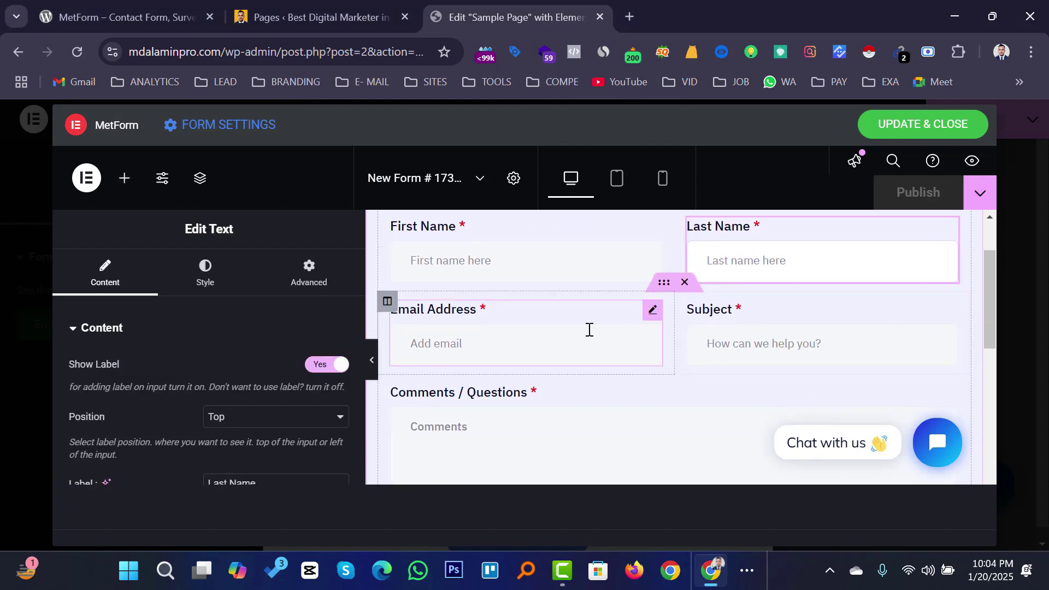
pyautogui.click(487, 344)
pyautogui.click(724, 342)
pyautogui.scroll(-4, 556, 355)
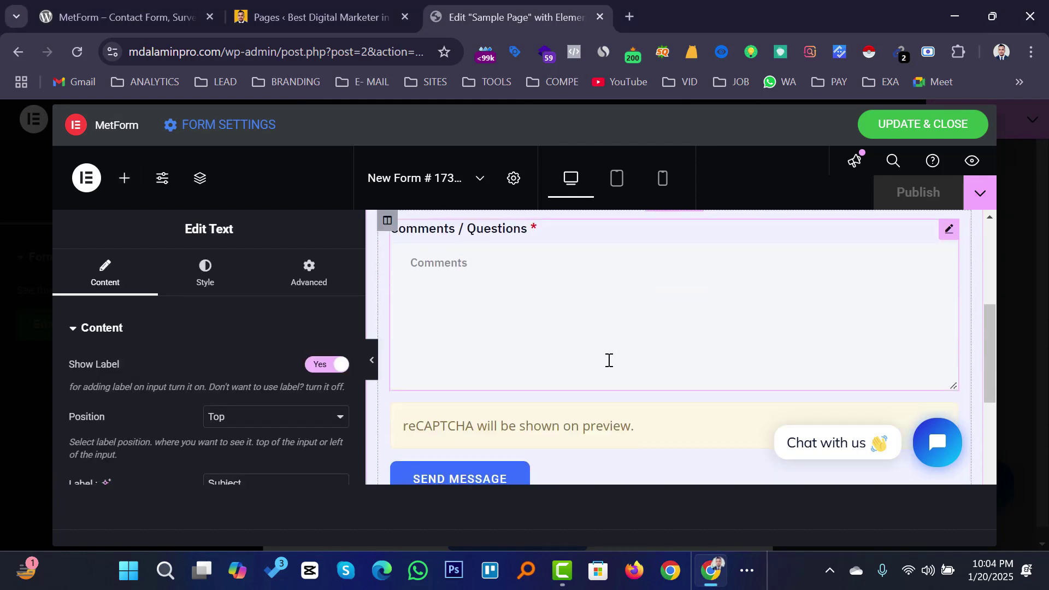
pyautogui.click(551, 336)
pyautogui.scroll(-2, 591, 356)
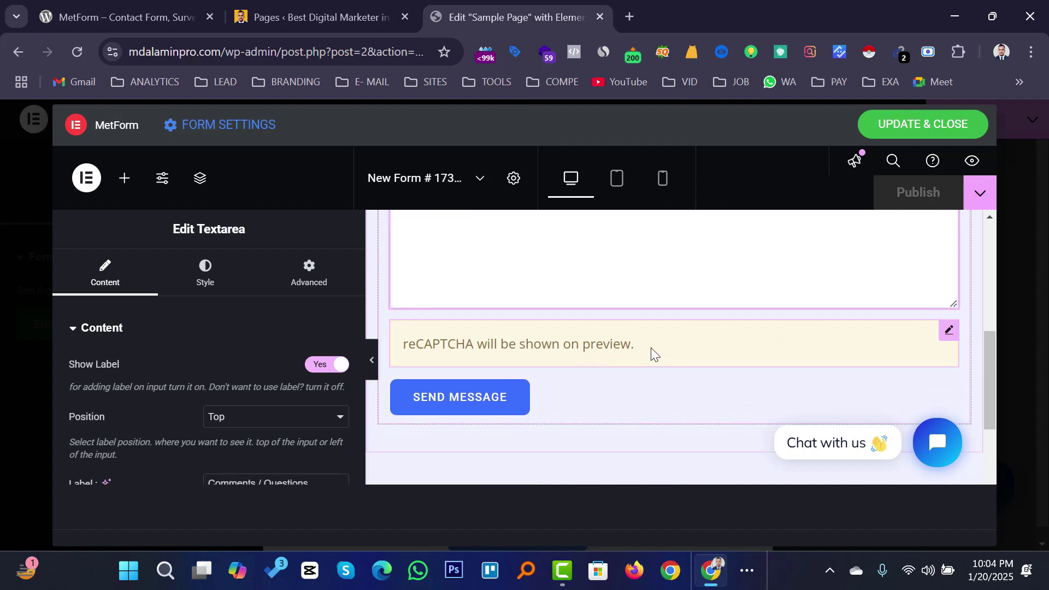
pyautogui.scroll(-1, 948, 254)
# - Delete the reCAPTCHA block from the contact form
pyautogui.rightClick(947, 254)
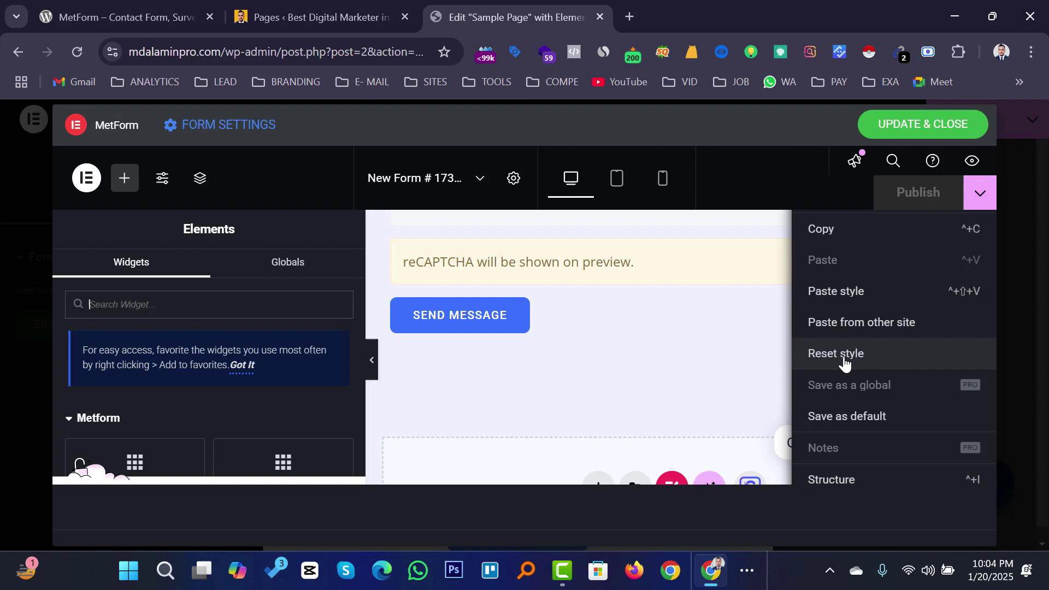
pyautogui.click(694, 349)
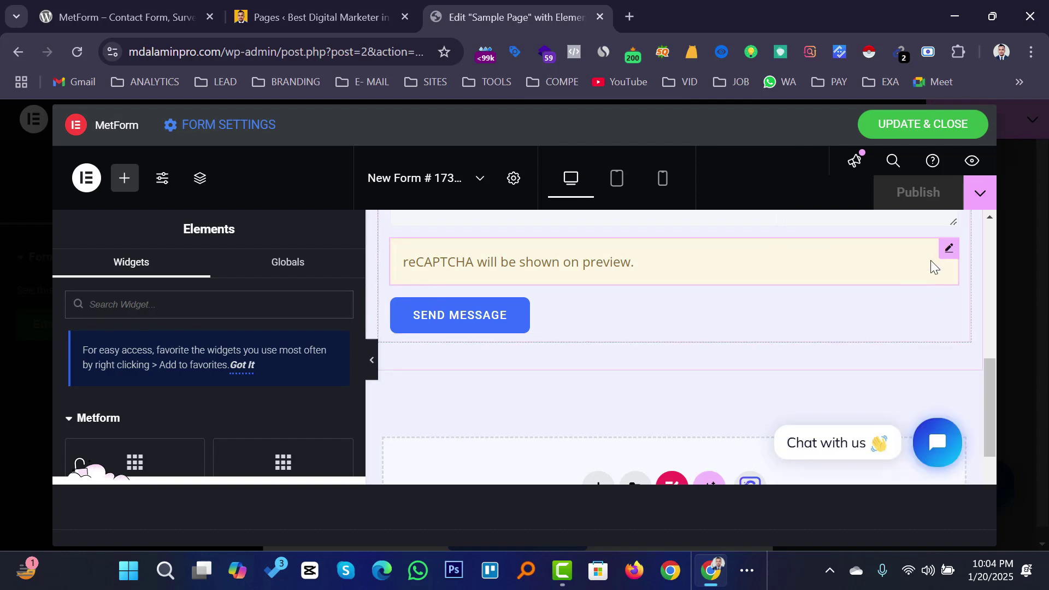
pyautogui.click(910, 254)
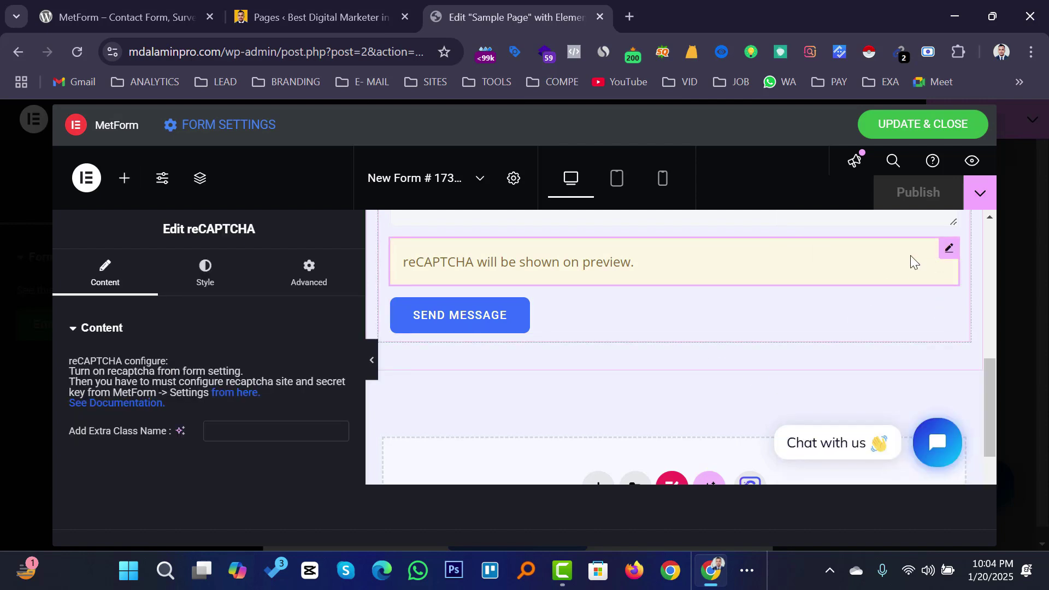
pyautogui.press('Delete')
pyautogui.scroll(5, 764, 353)
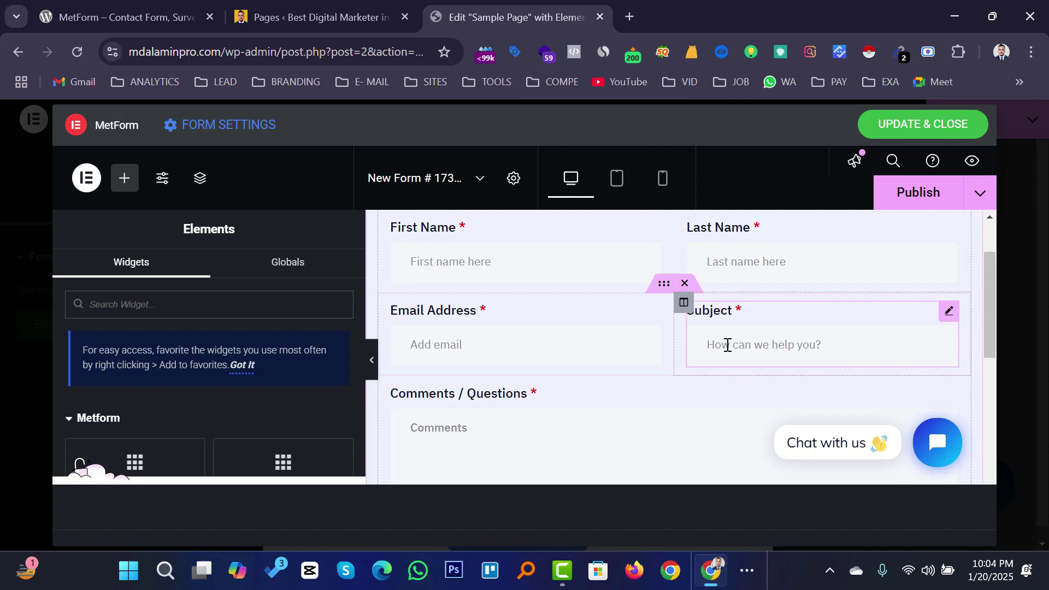
pyautogui.scroll(1, 726, 344)
pyautogui.scroll(-1, 603, 286)
pyautogui.scroll(-1, 699, 317)
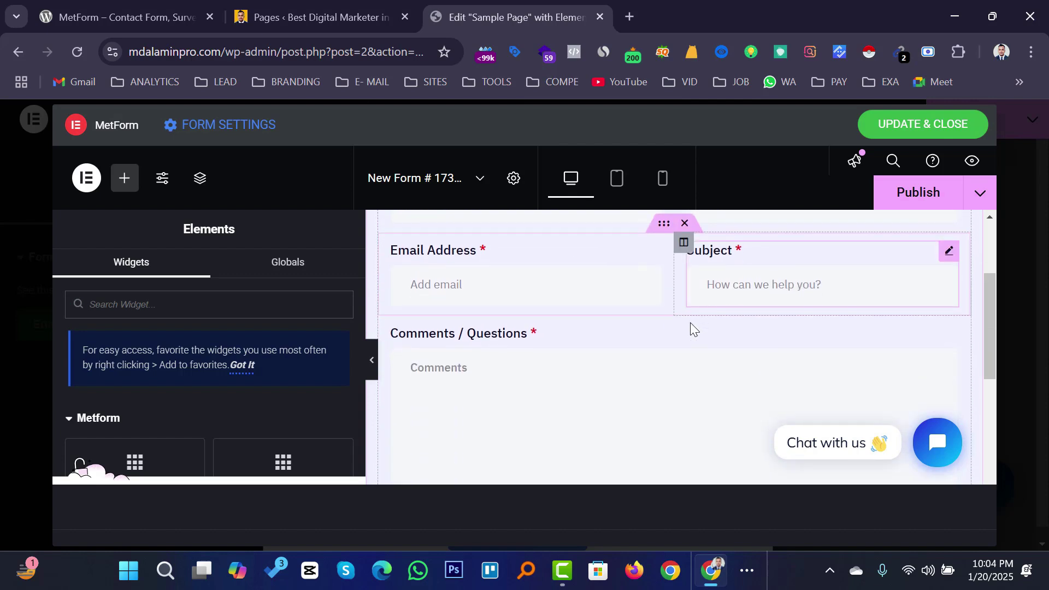
pyautogui.scroll(-5, 688, 327)
pyautogui.scroll(3, 688, 322)
pyautogui.scroll(3, 656, 319)
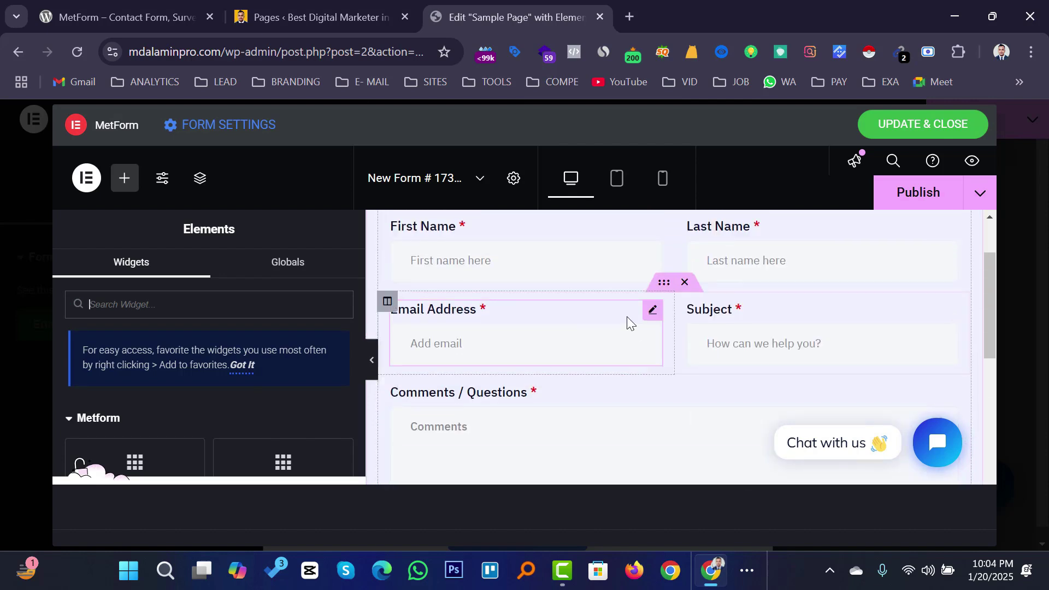
pyautogui.scroll(2, 628, 318)
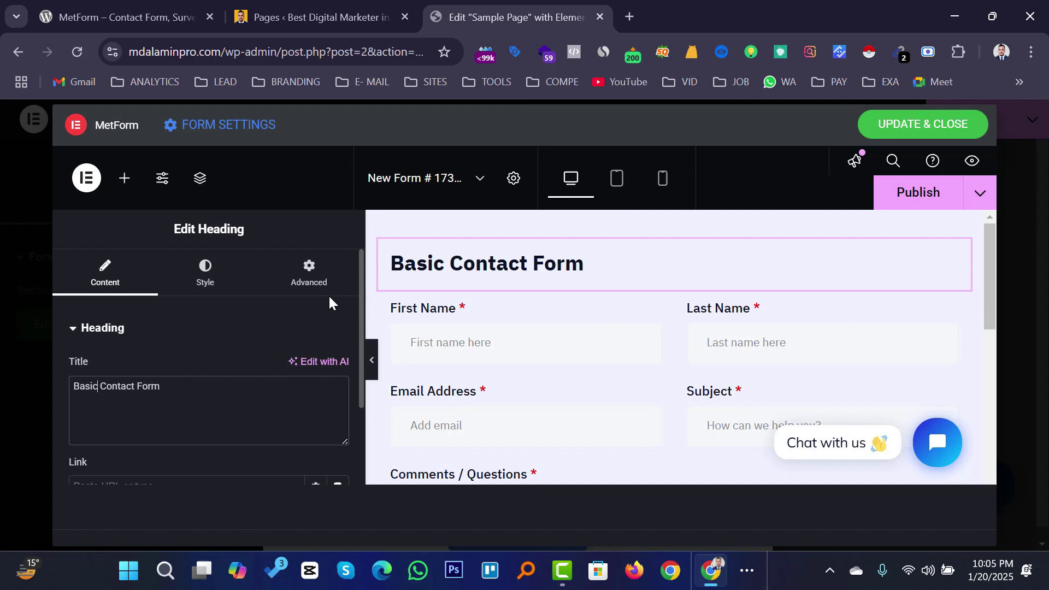
# - In Form Settings' General tab, select the 'New Form' words of the title
pyautogui.click(224, 130)
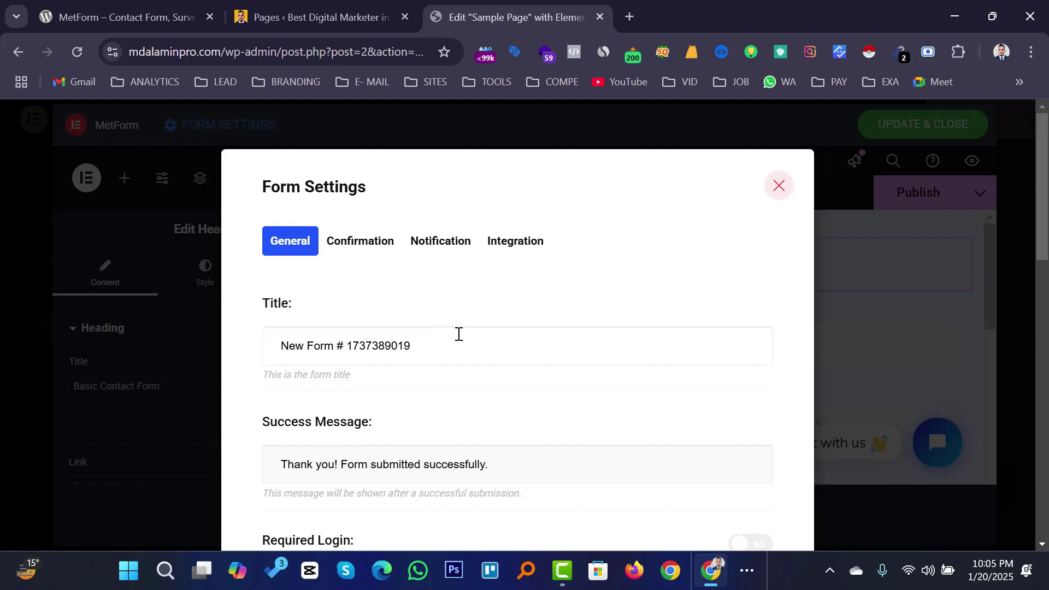
pyautogui.scroll(-1, 458, 334)
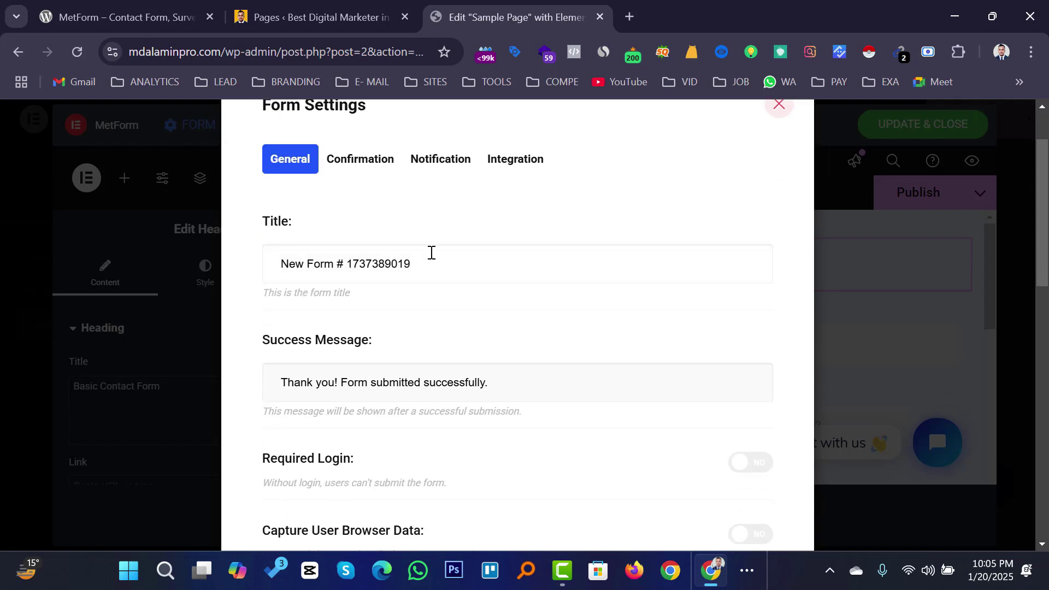
pyautogui.tripleClick(377, 262)
pyautogui.click(322, 260)
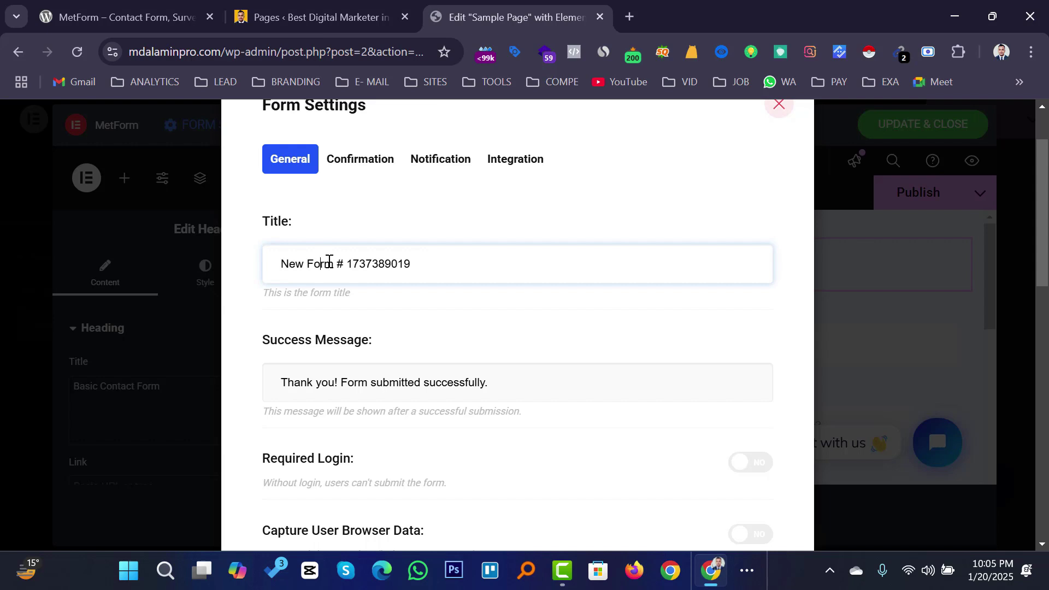
pyautogui.moveTo(331, 261); pyautogui.dragTo(269, 261)
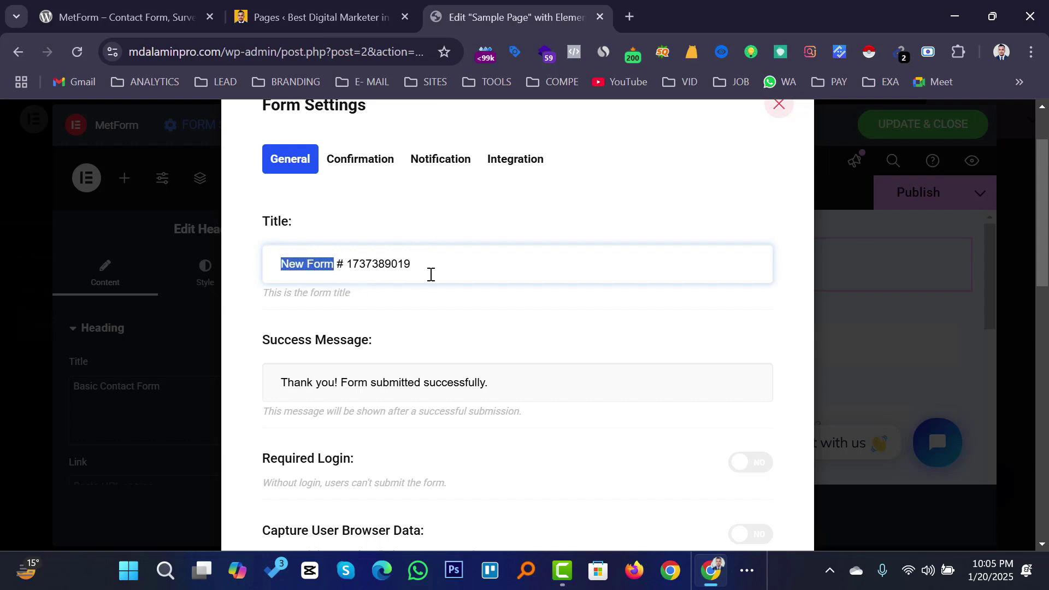
pyautogui.click(457, 321)
# - Select the end of the form's success message
pyautogui.scroll(-1, 424, 325)
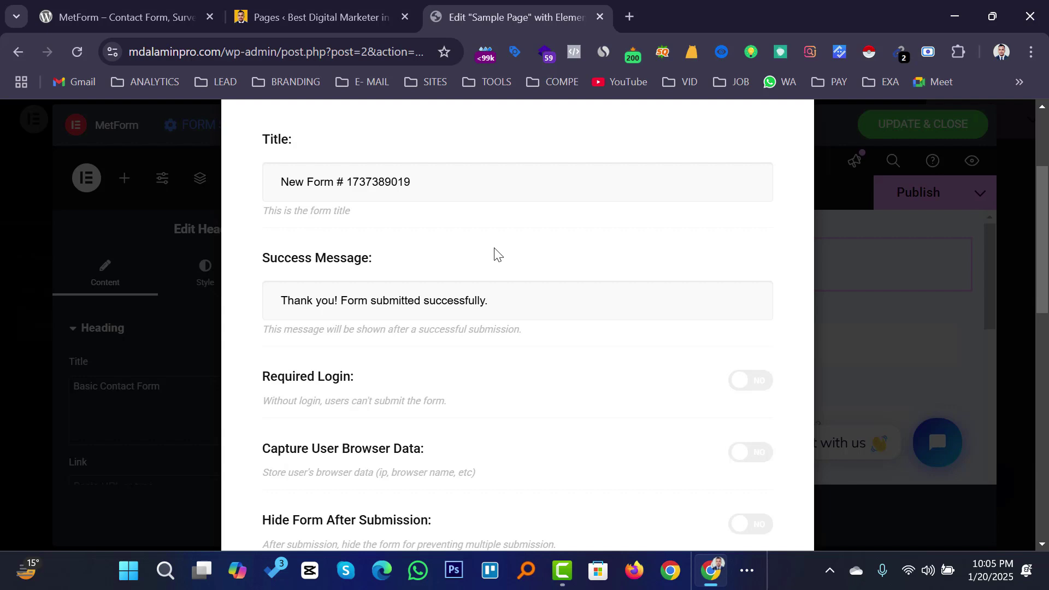
pyautogui.moveTo(493, 300); pyautogui.dragTo(444, 299)
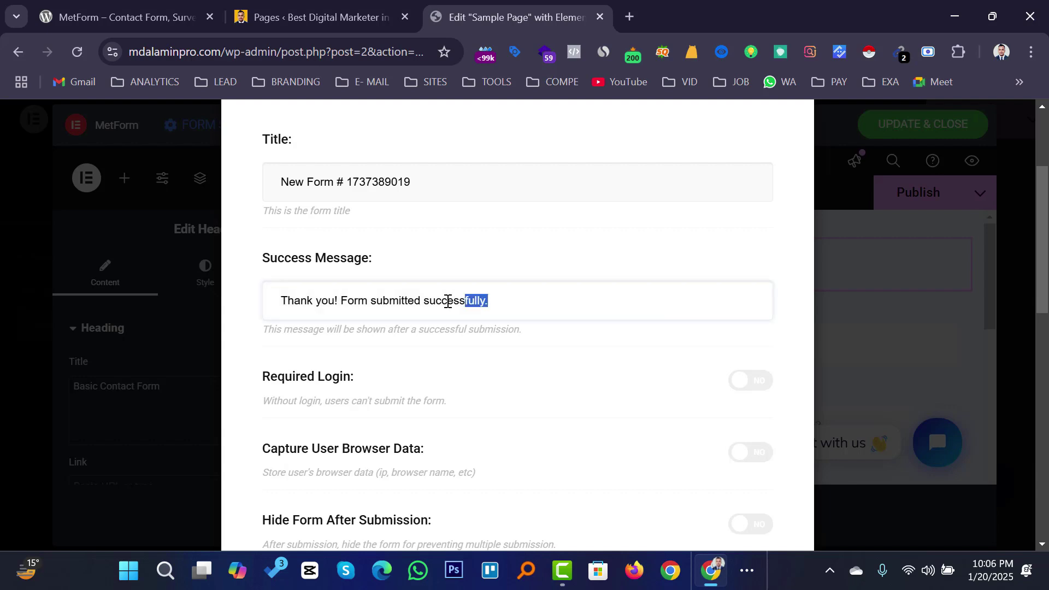
pyautogui.scroll(4, 382, 262)
# - On the Confirmation tab, switch Confirmation mail to user on to review fields, then off
pyautogui.click(358, 244)
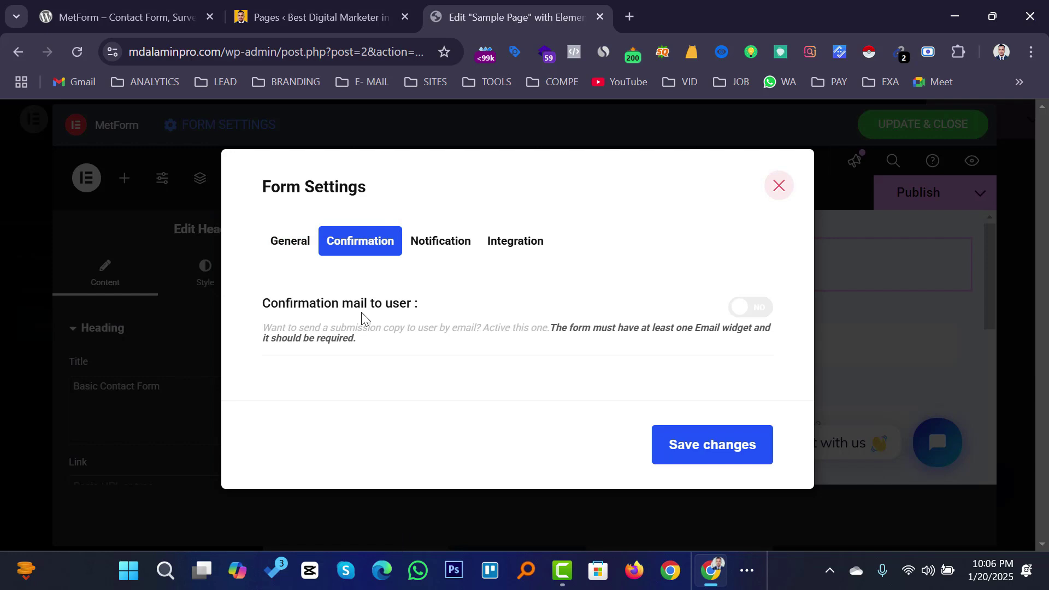
pyautogui.click(760, 309)
pyautogui.scroll(-3, 546, 317)
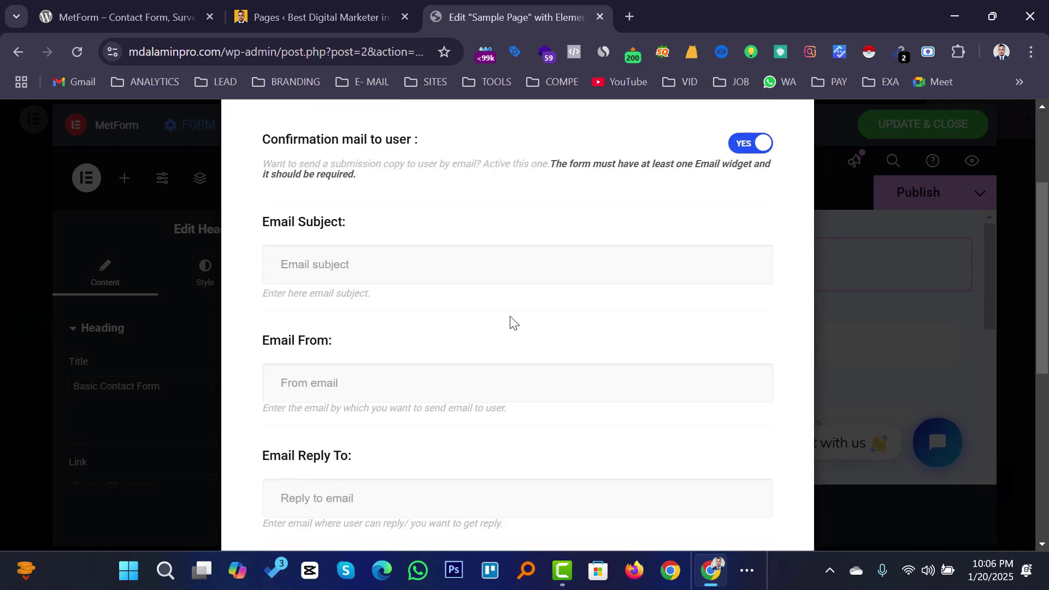
pyautogui.scroll(-3, 508, 323)
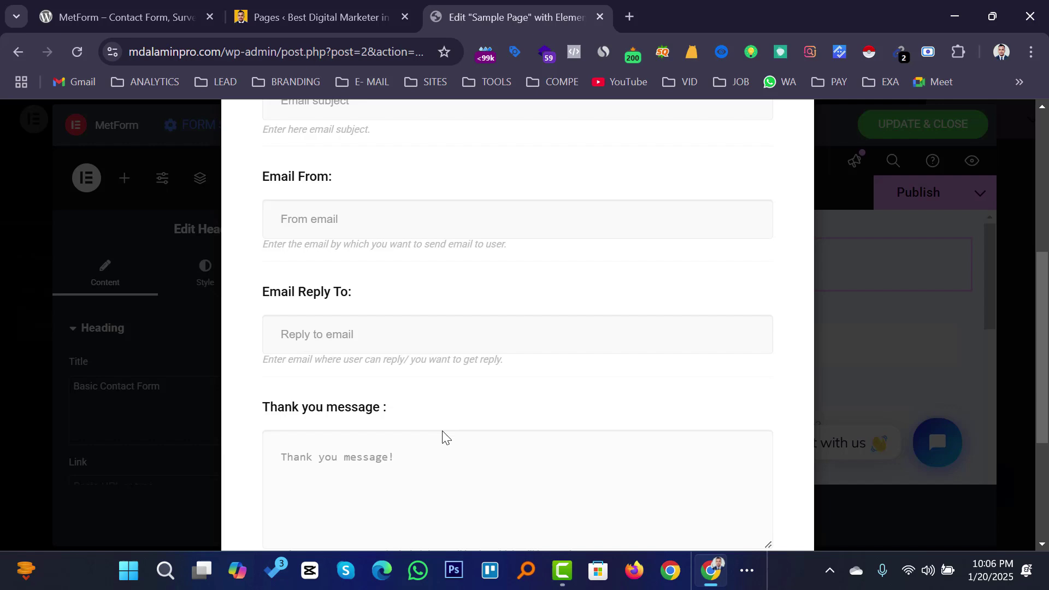
pyautogui.scroll(1, 464, 429)
pyautogui.scroll(5, 490, 424)
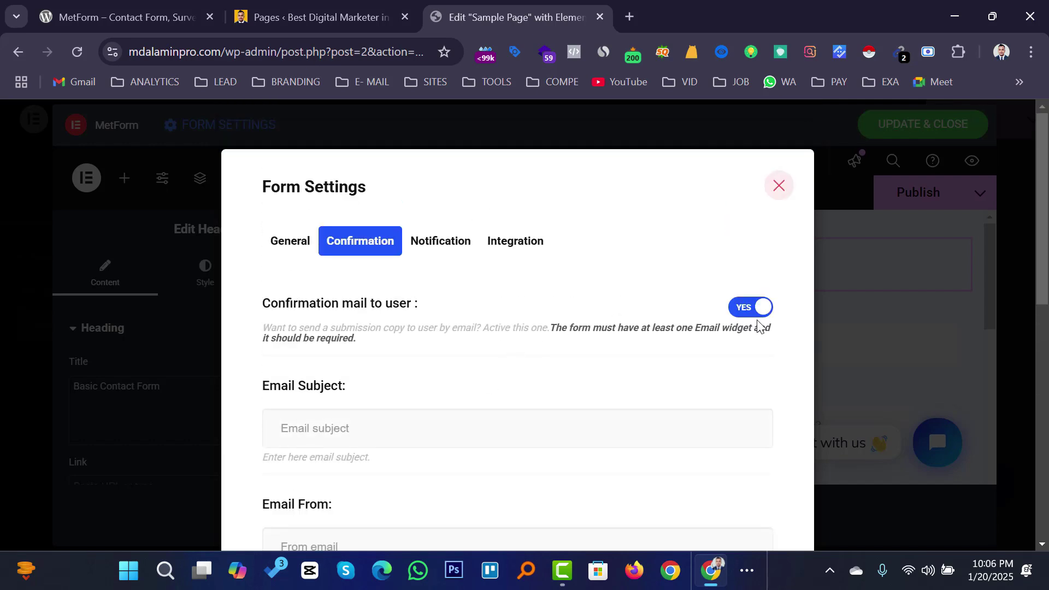
pyautogui.click(742, 310)
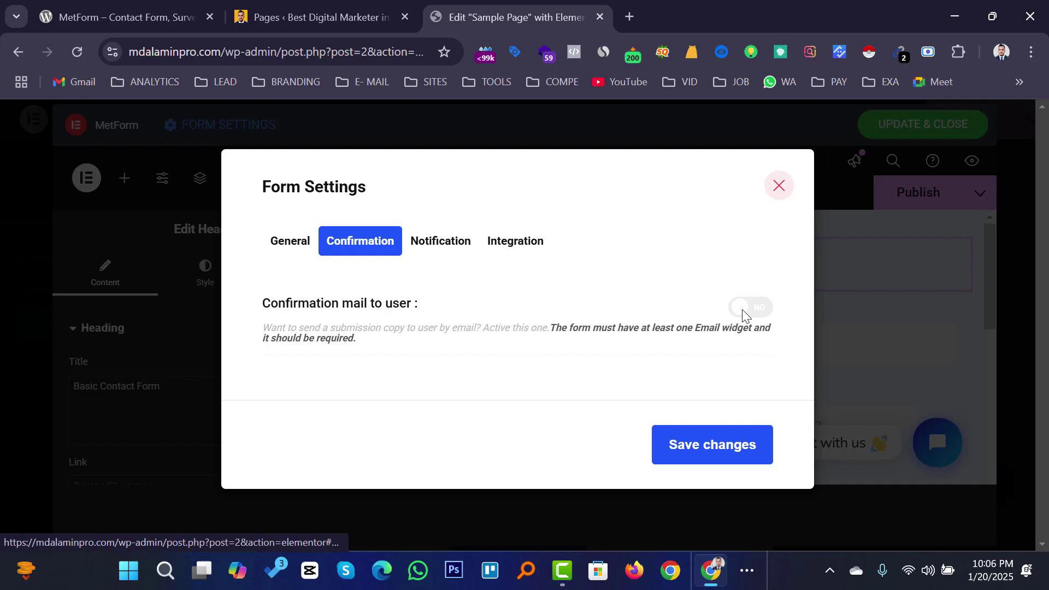
# - Turn on Notification mail to admin, leaving the Email To field empty
pyautogui.click(439, 253)
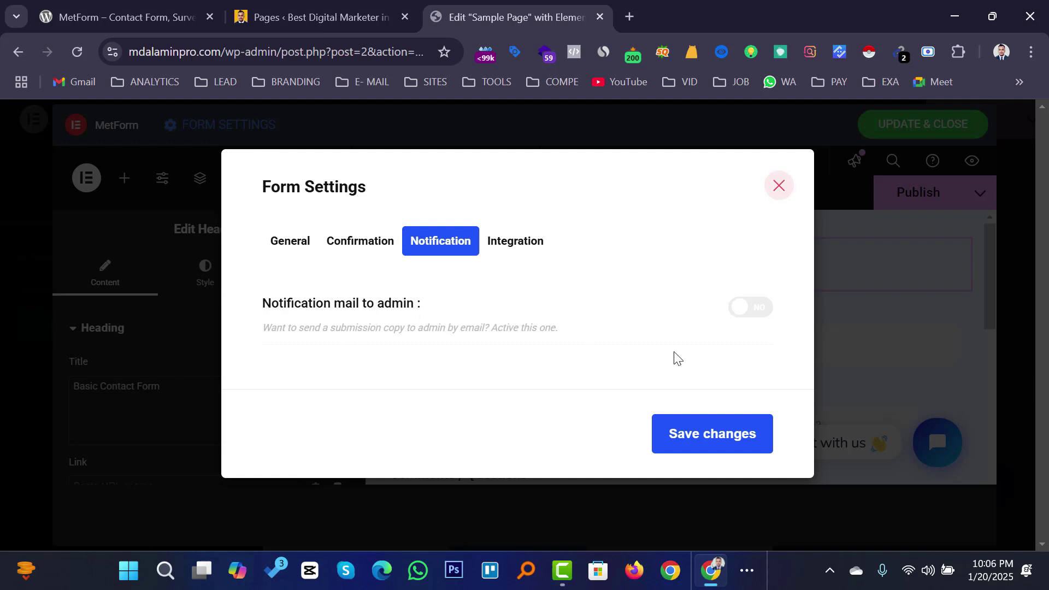
pyautogui.click(749, 319)
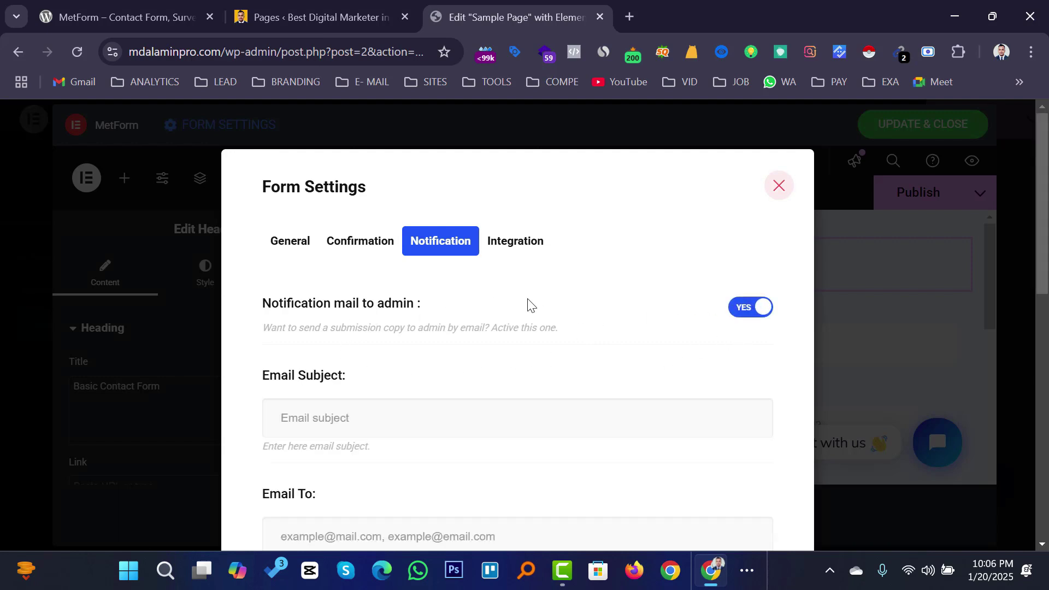
pyautogui.scroll(-1, 528, 304)
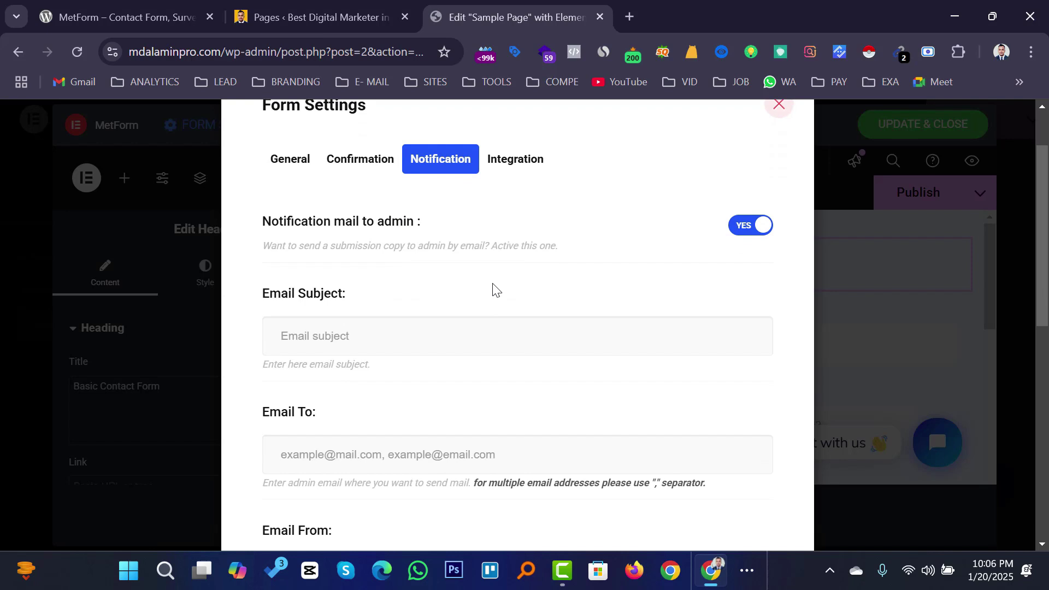
pyautogui.scroll(-1, 514, 288)
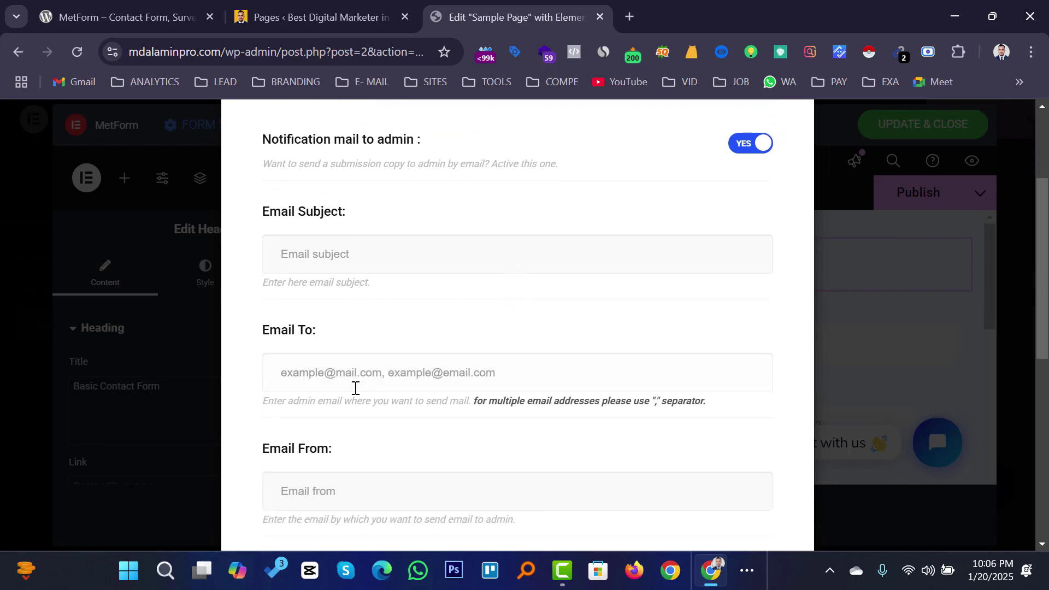
pyautogui.click(342, 373)
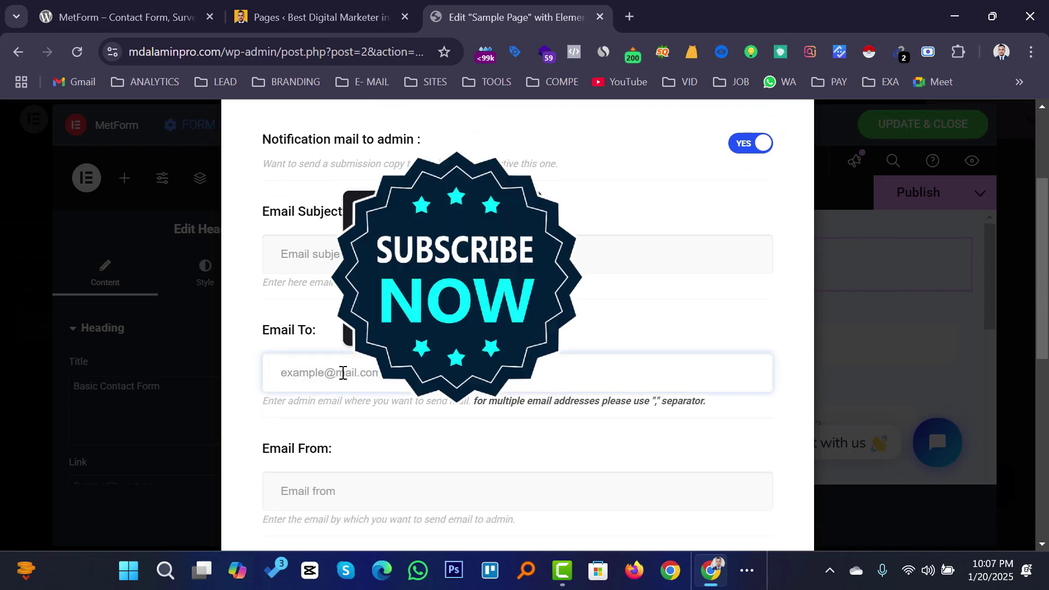
pyautogui.click(655, 332)
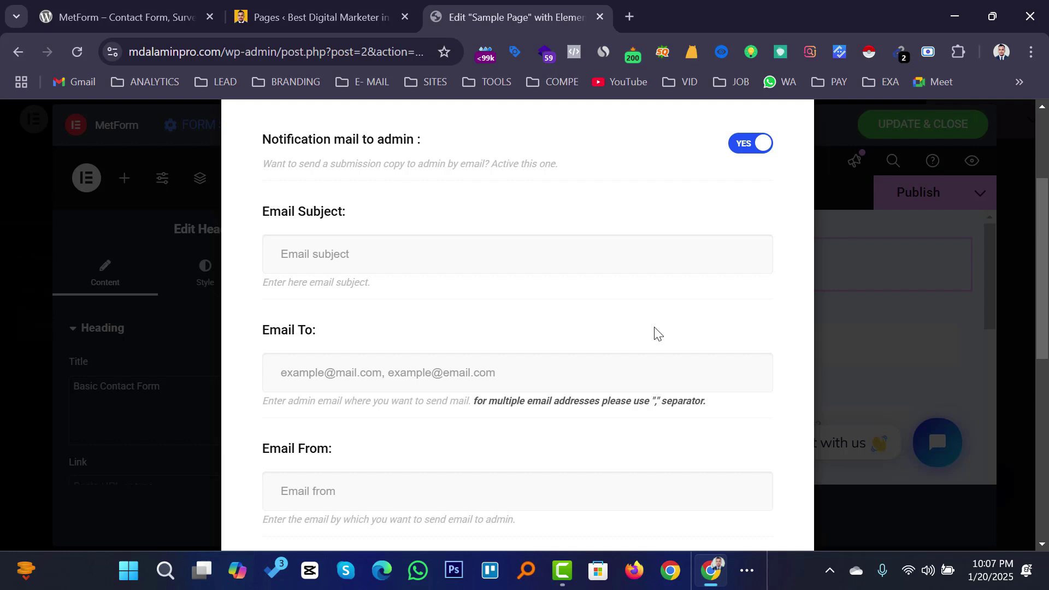
# - Close settings, publish the form, and Update & Close back to the Sample Page
pyautogui.press('Escape')
pyautogui.click(930, 202)
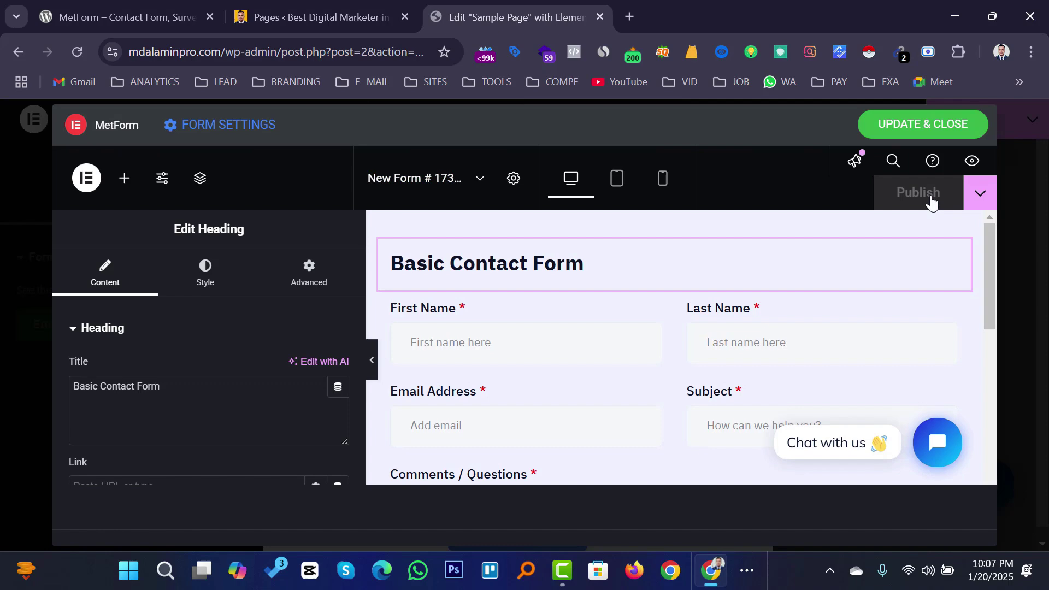
pyautogui.click(916, 136)
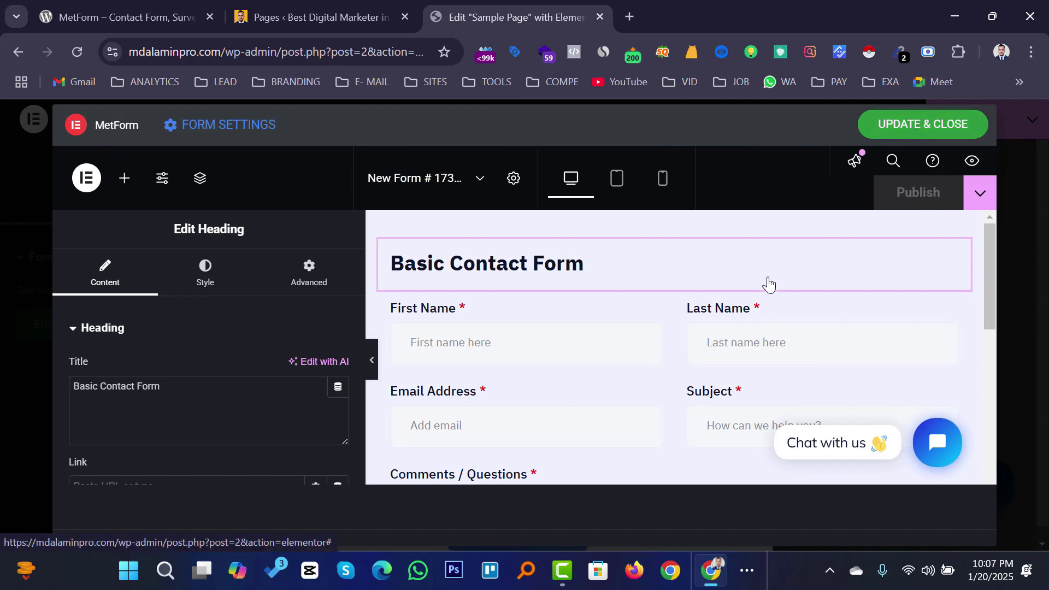
pyautogui.scroll(-5, 672, 309)
pyautogui.scroll(-3, 674, 310)
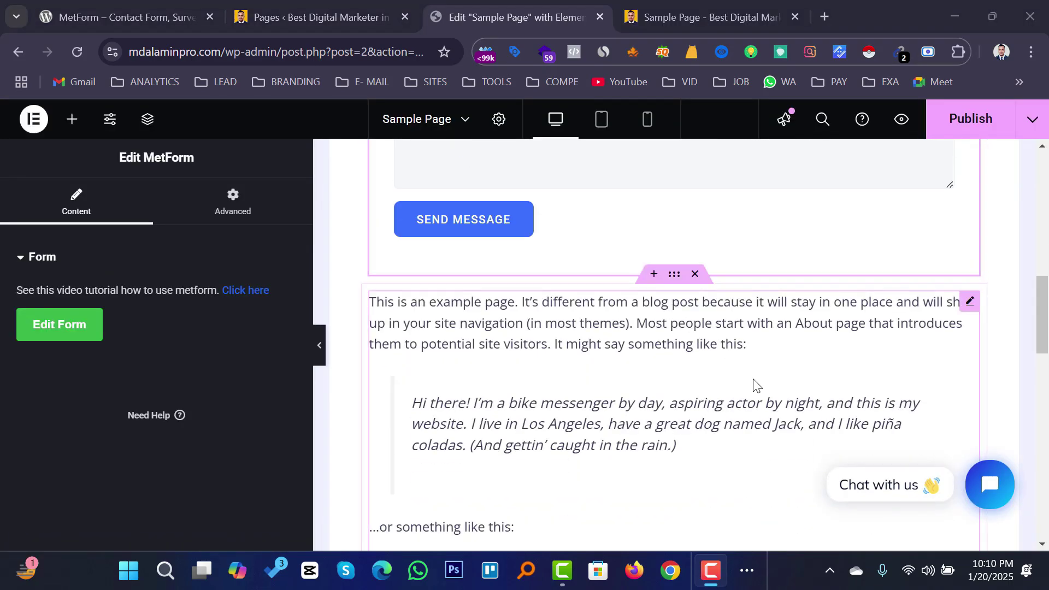
# - Add a flexbox container with the single-column structure under the contact form
pyautogui.scroll(5, 751, 380)
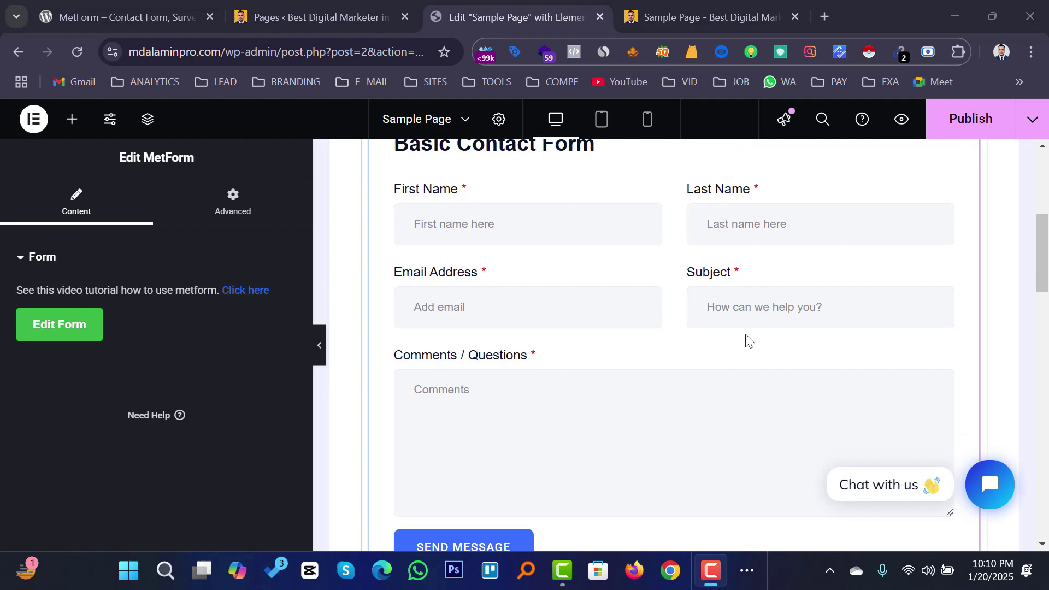
pyautogui.scroll(-4, 746, 340)
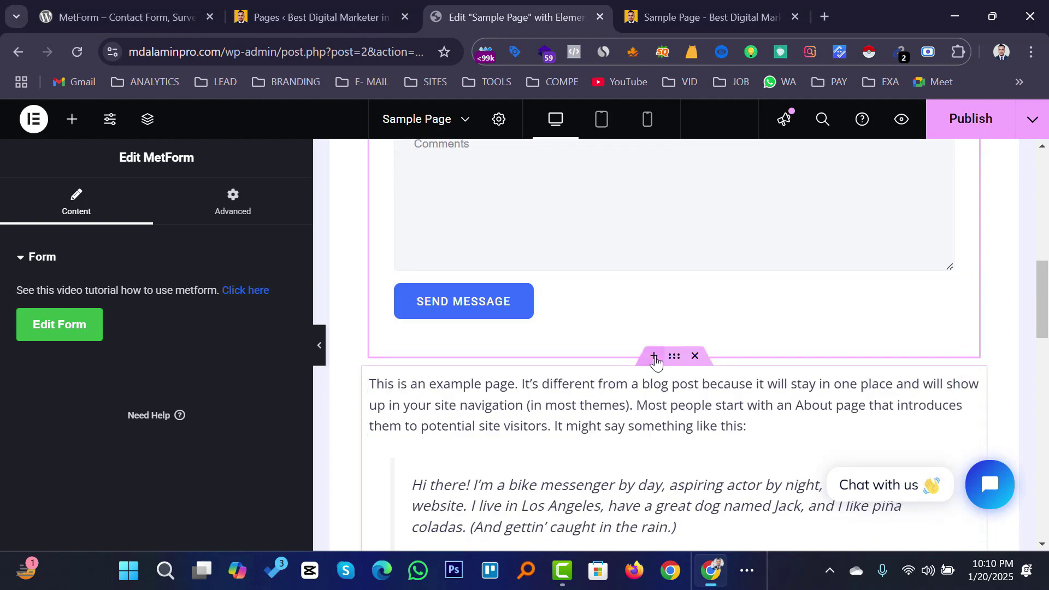
pyautogui.click(654, 356)
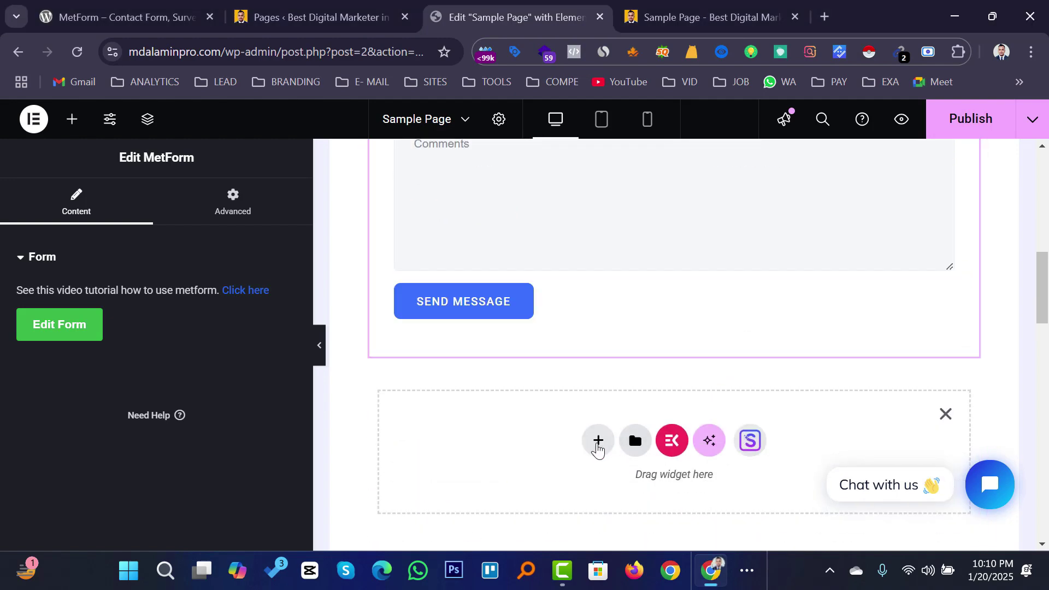
pyautogui.click(597, 441)
pyautogui.scroll(-3, 644, 382)
pyautogui.click(619, 345)
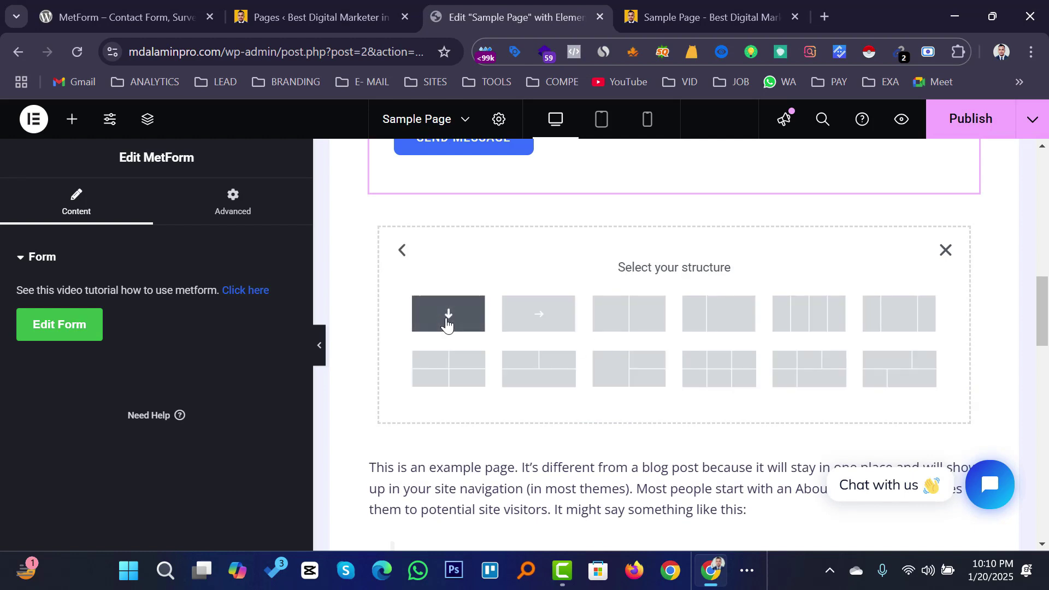
pyautogui.click(444, 320)
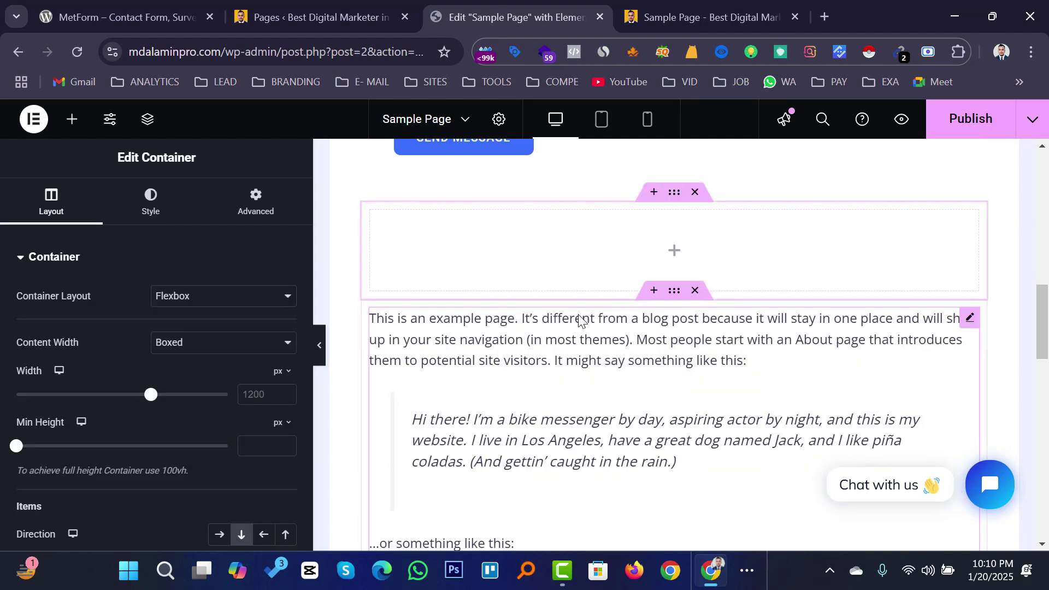
# - Search widgets for 'metf' and drag MetForm into the empty container
pyautogui.click(674, 251)
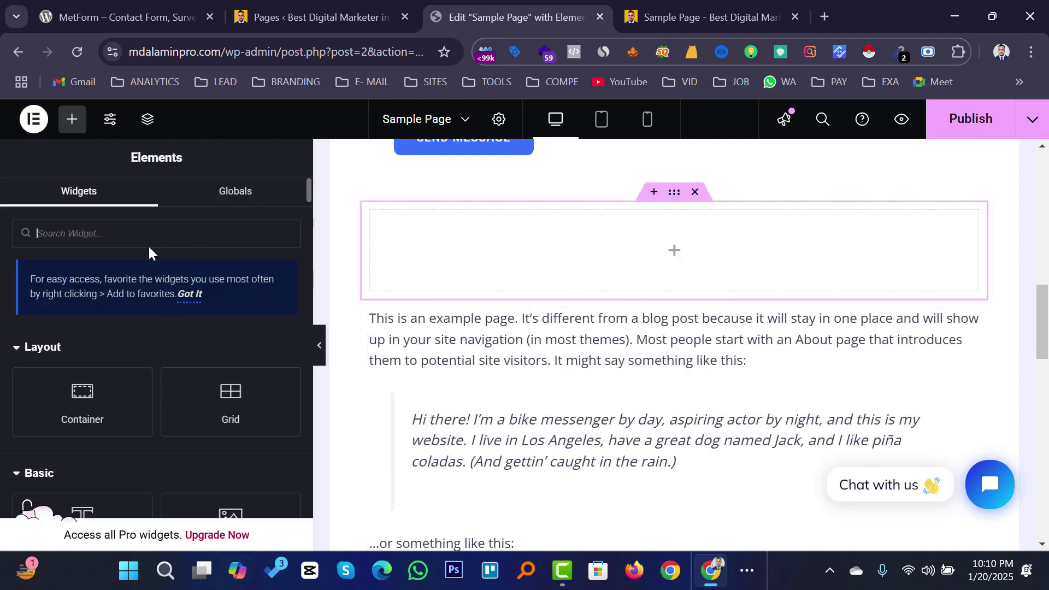
pyautogui.write('m')
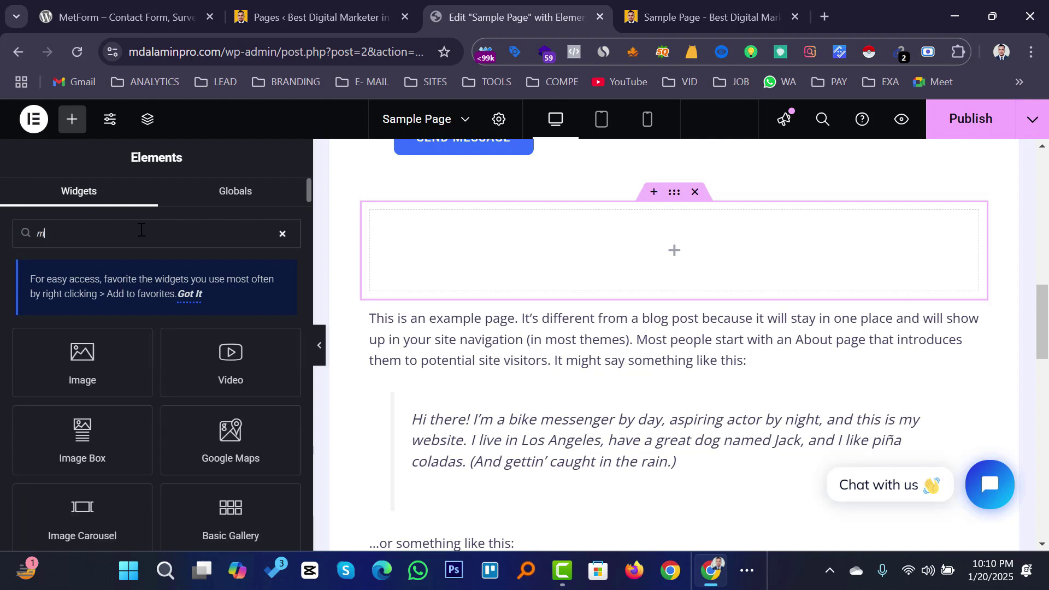
pyautogui.write('et')
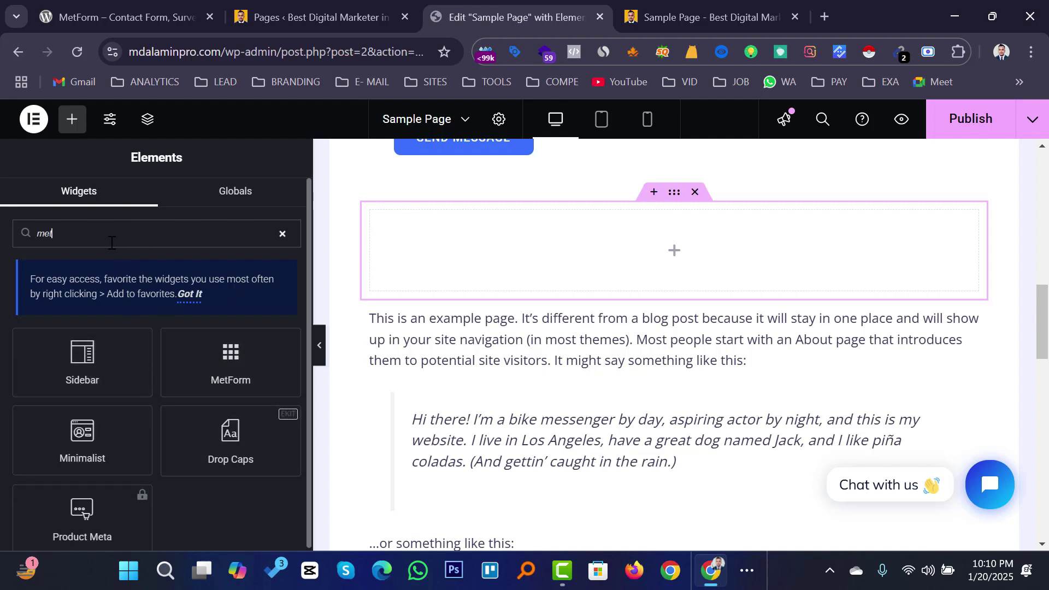
pyautogui.write('f')
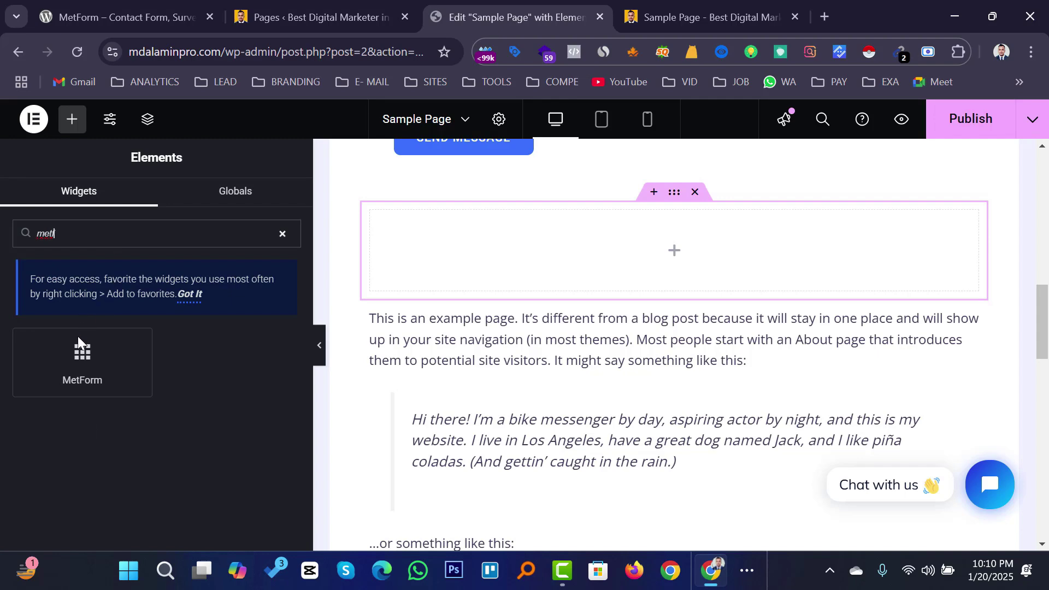
pyautogui.moveTo(77, 336); pyautogui.dragTo(670, 233)
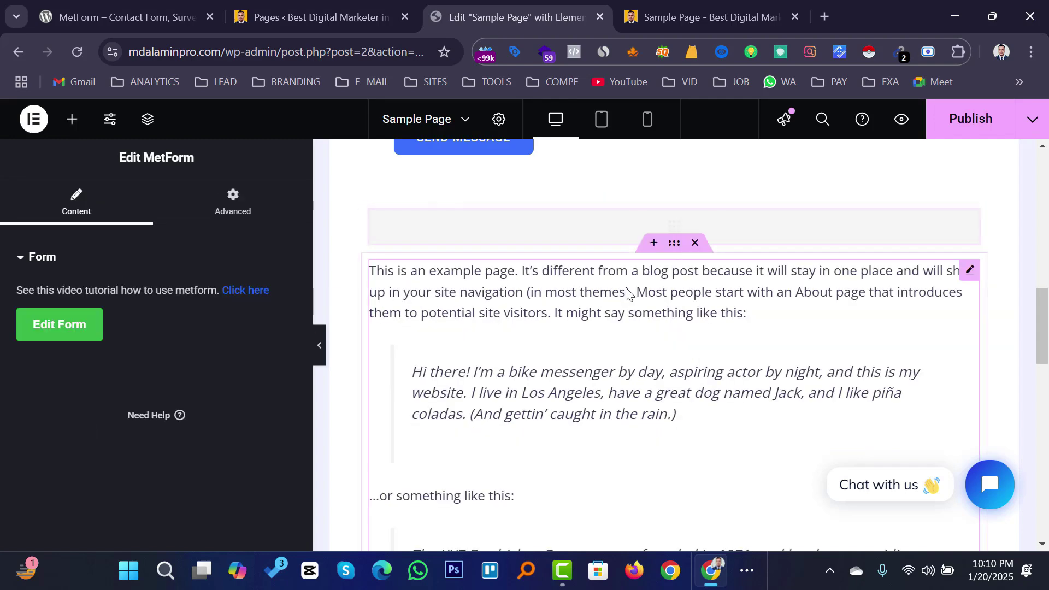
# - Start a new MetForm form for the widget instead of using a saved one
pyautogui.click(65, 329)
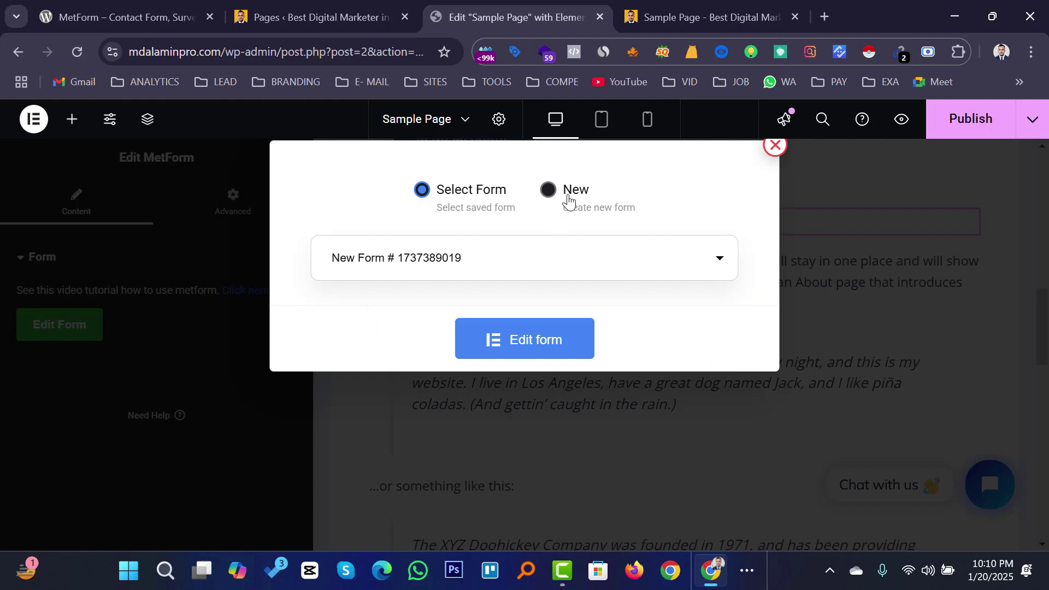
pyautogui.click(548, 190)
pyautogui.scroll(-2, 613, 359)
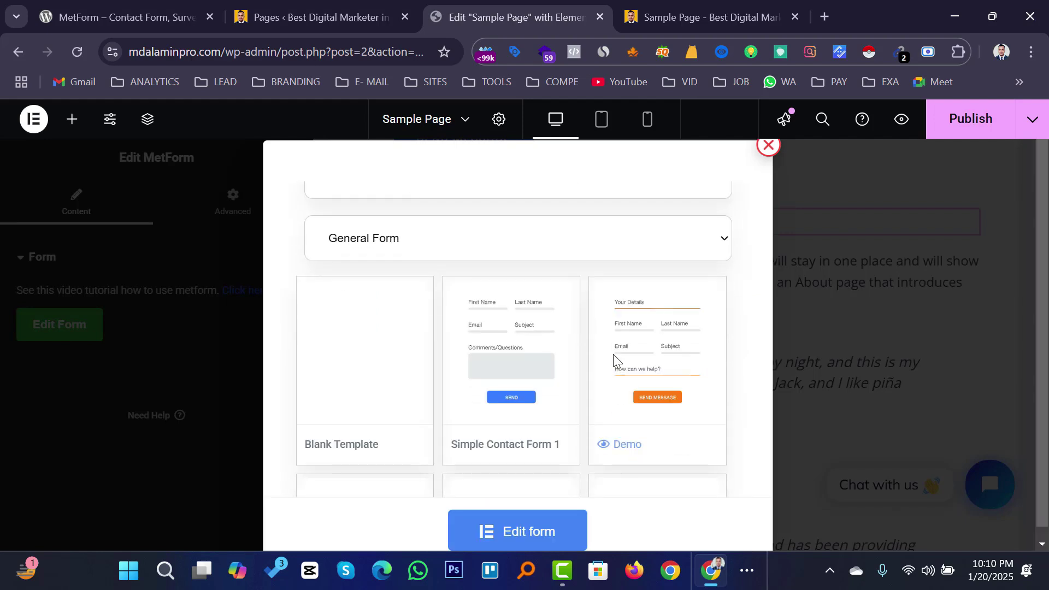
pyautogui.scroll(-2, 601, 359)
# - Browse the form template list to find the Booking Form template
pyautogui.scroll(-2, 650, 292)
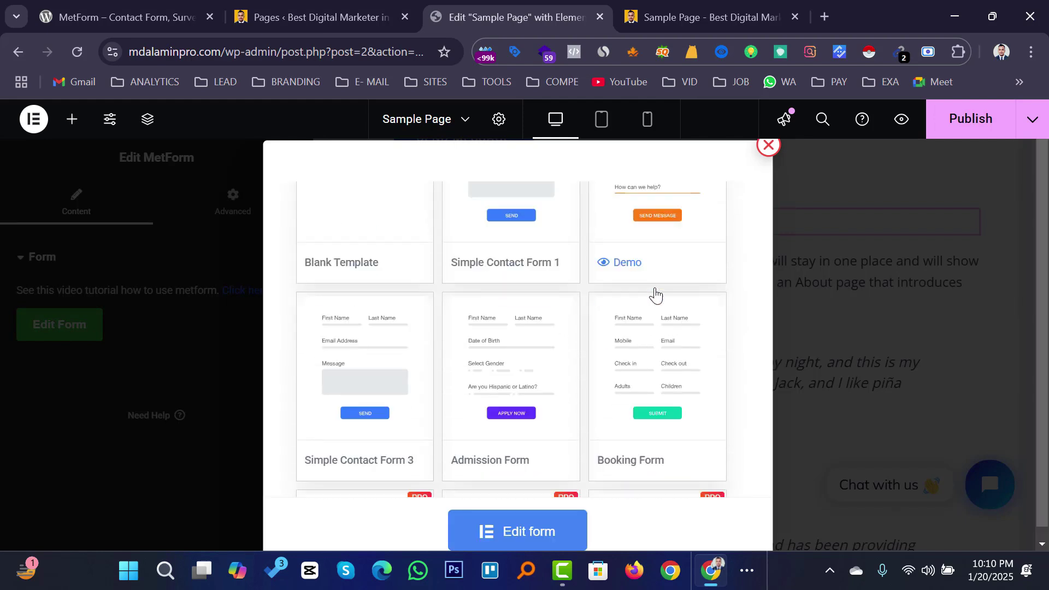
pyautogui.scroll(-1, 579, 317)
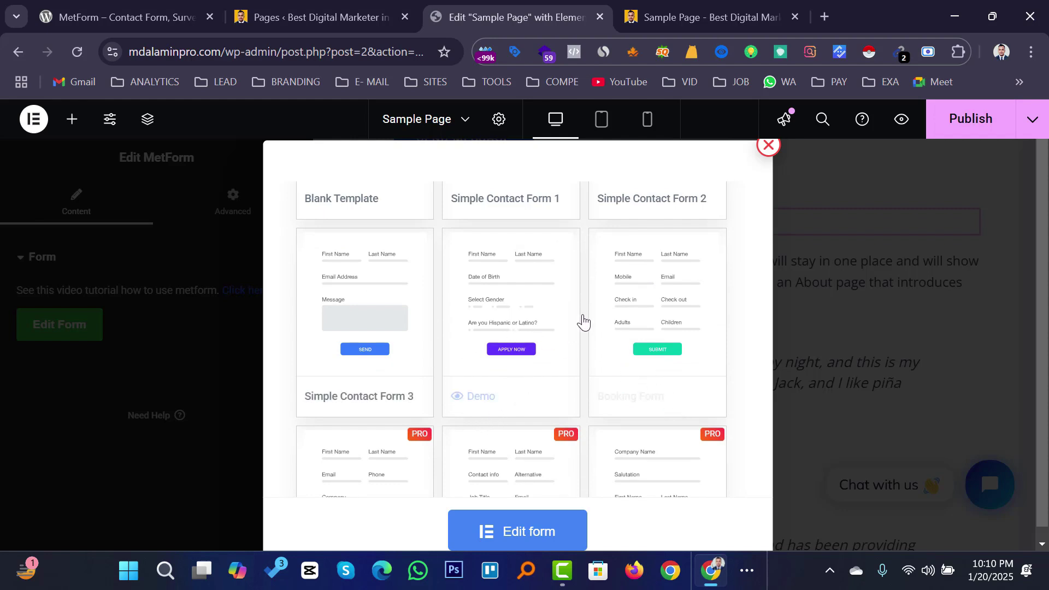
pyautogui.scroll(2, 611, 301)
pyautogui.scroll(2, 649, 276)
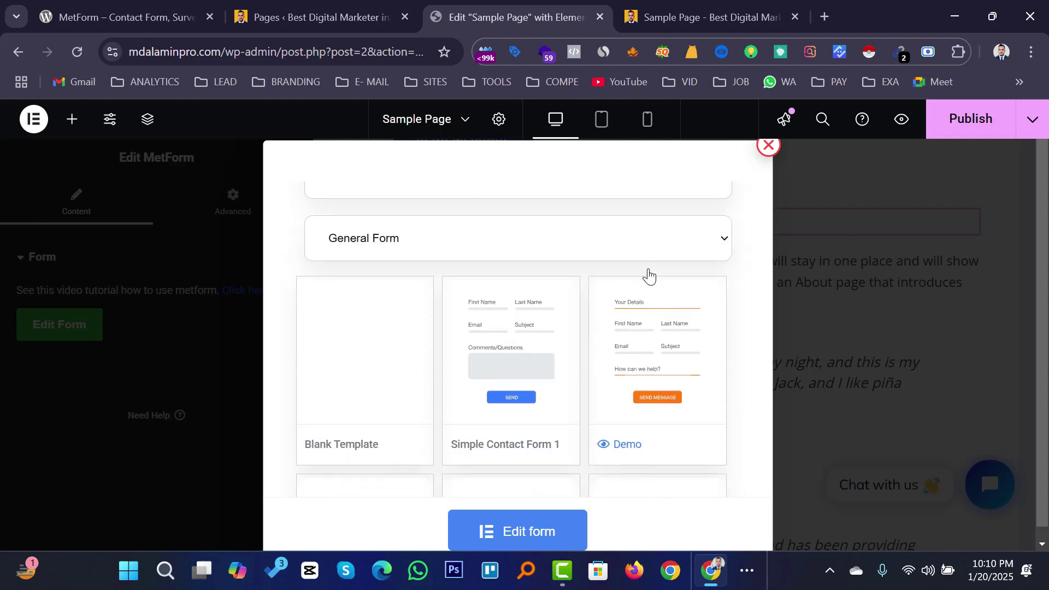
pyautogui.scroll(-3, 649, 276)
pyautogui.scroll(-1, 551, 355)
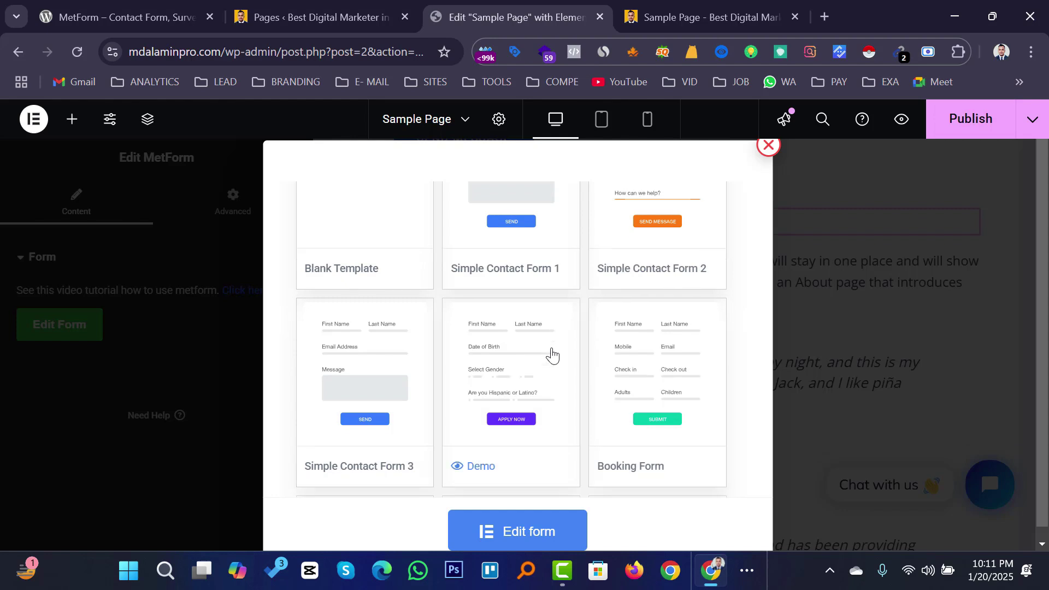
pyautogui.scroll(-1, 552, 355)
pyautogui.scroll(-1, 562, 285)
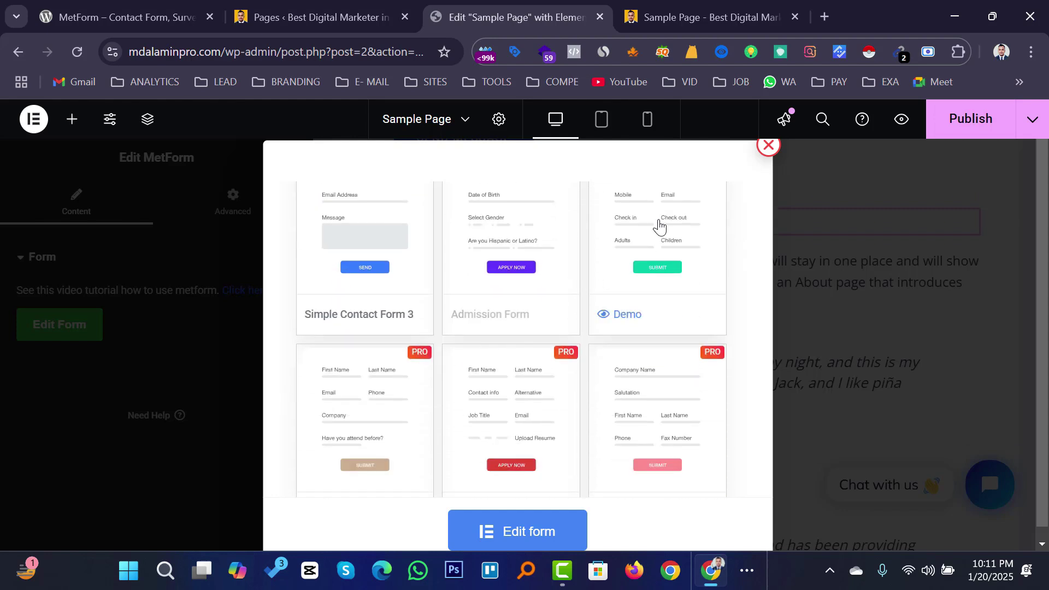
pyautogui.scroll(1, 589, 300)
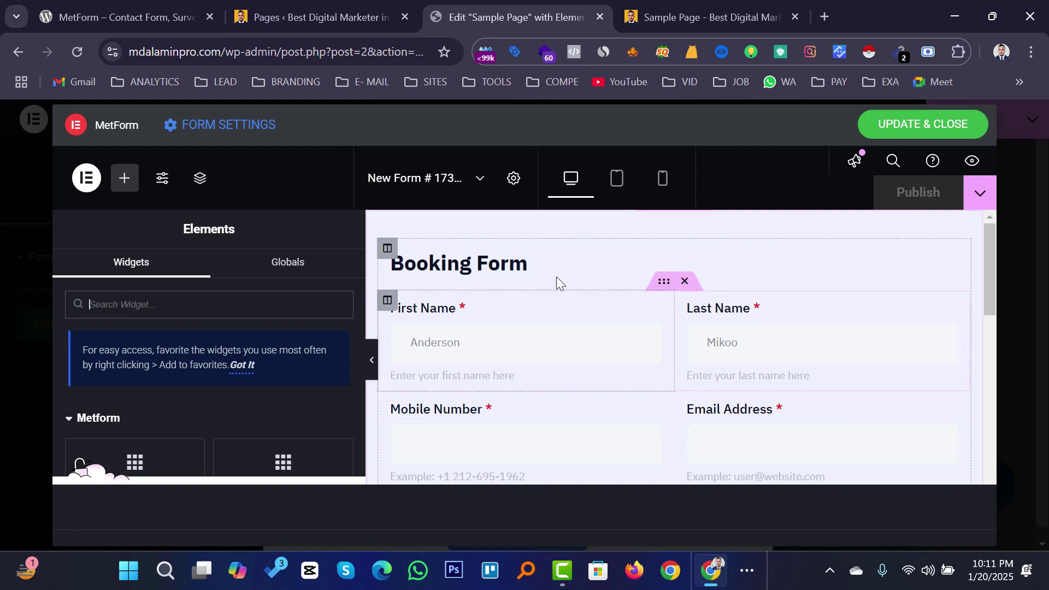
pyautogui.moveTo(525, 339)
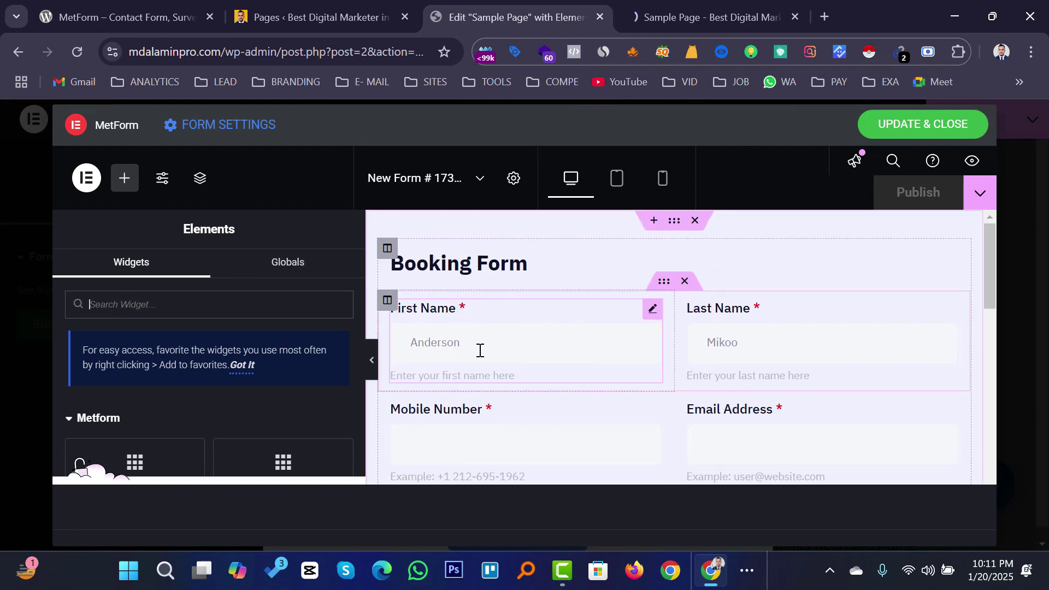
# - Scroll to the booking form and select the Number of Children field label
pyautogui.scroll(-3, 602, 343)
pyautogui.scroll(-3, 601, 344)
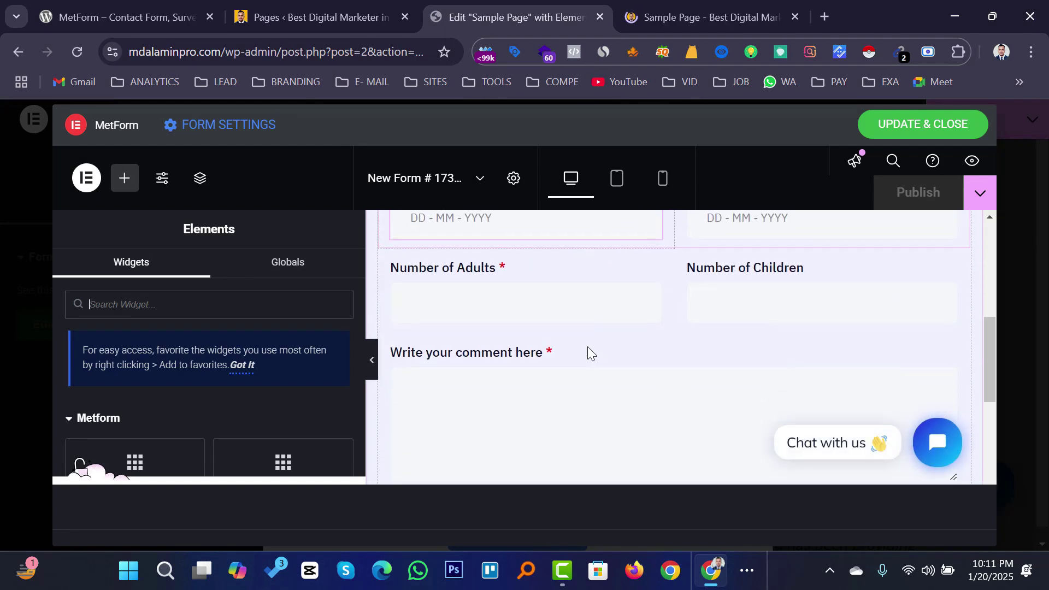
pyautogui.scroll(3, 558, 421)
pyautogui.scroll(3, 496, 327)
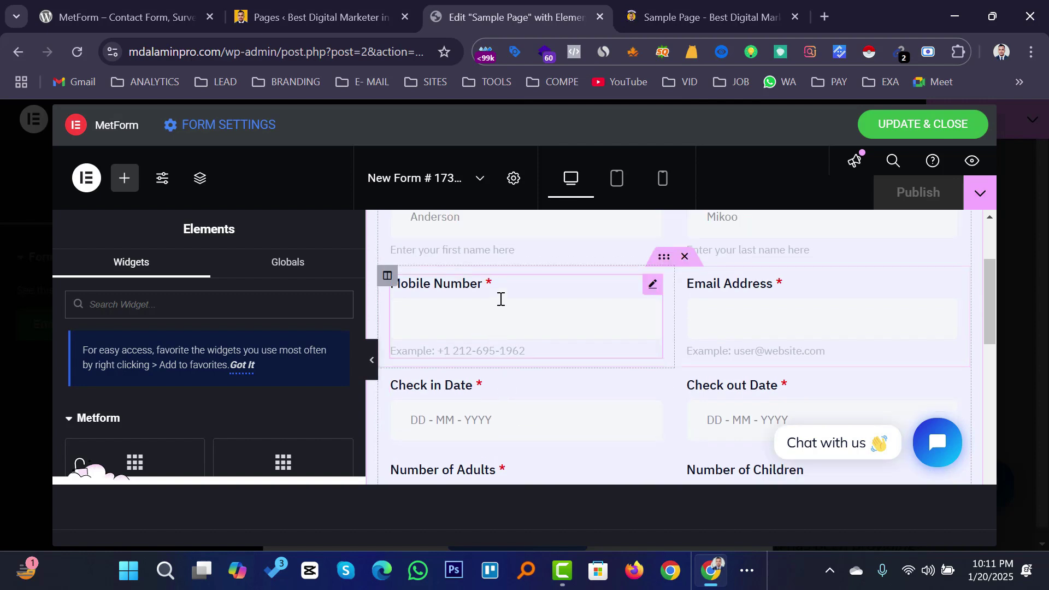
pyautogui.scroll(-2, 680, 338)
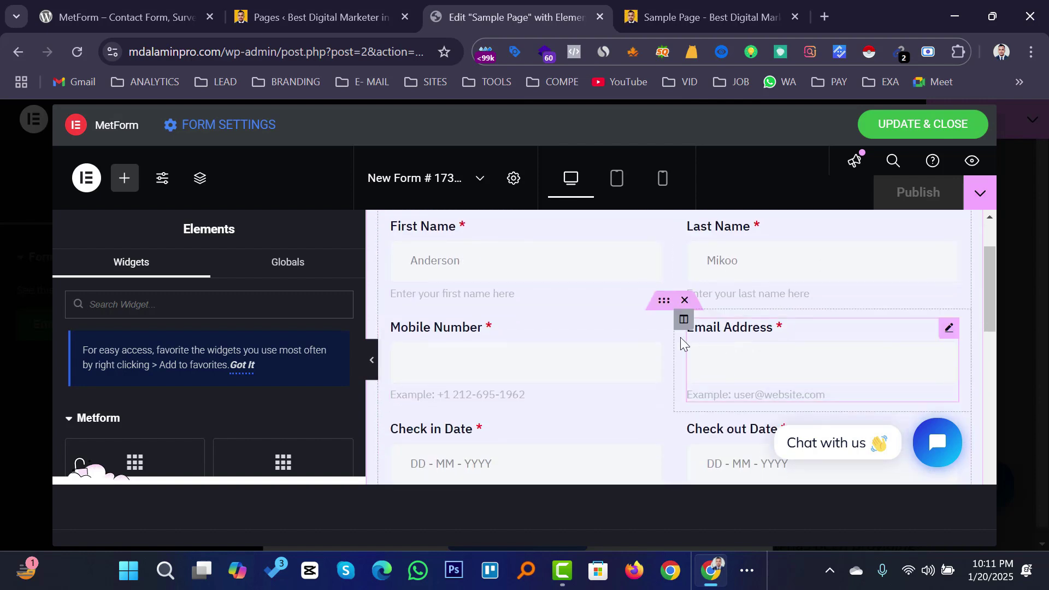
pyautogui.scroll(-3, 841, 352)
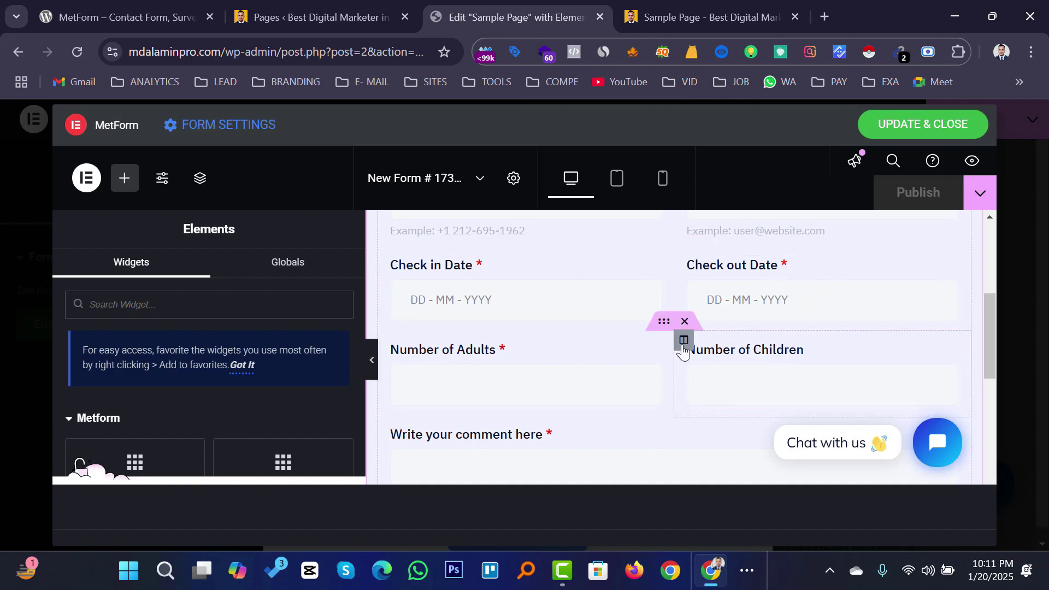
pyautogui.scroll(-2, 679, 333)
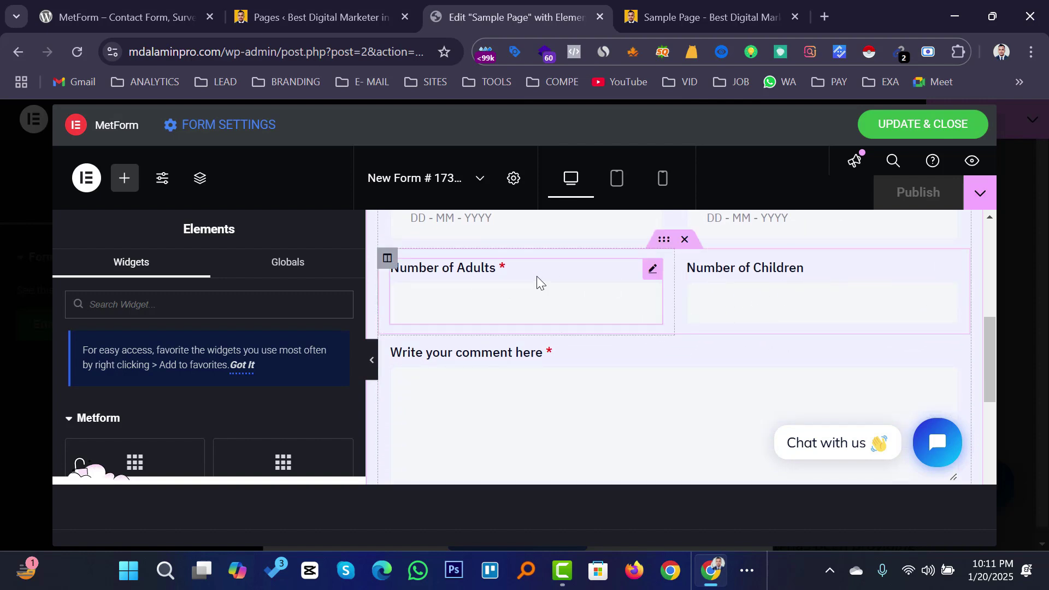
pyautogui.tripleClick(299, 321)
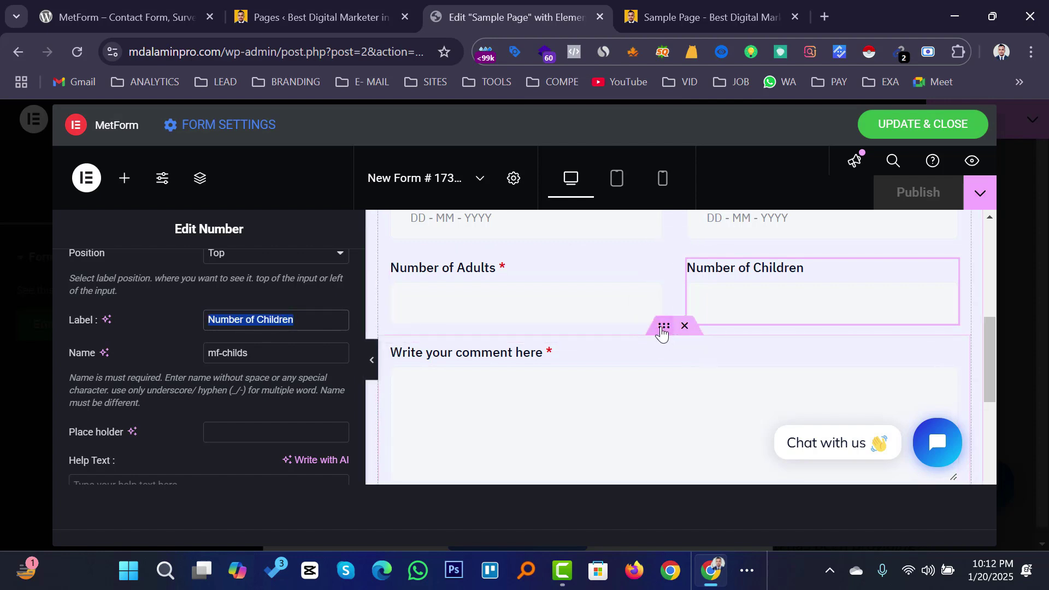
pyautogui.scroll(1, 757, 344)
pyautogui.scroll(2, 756, 340)
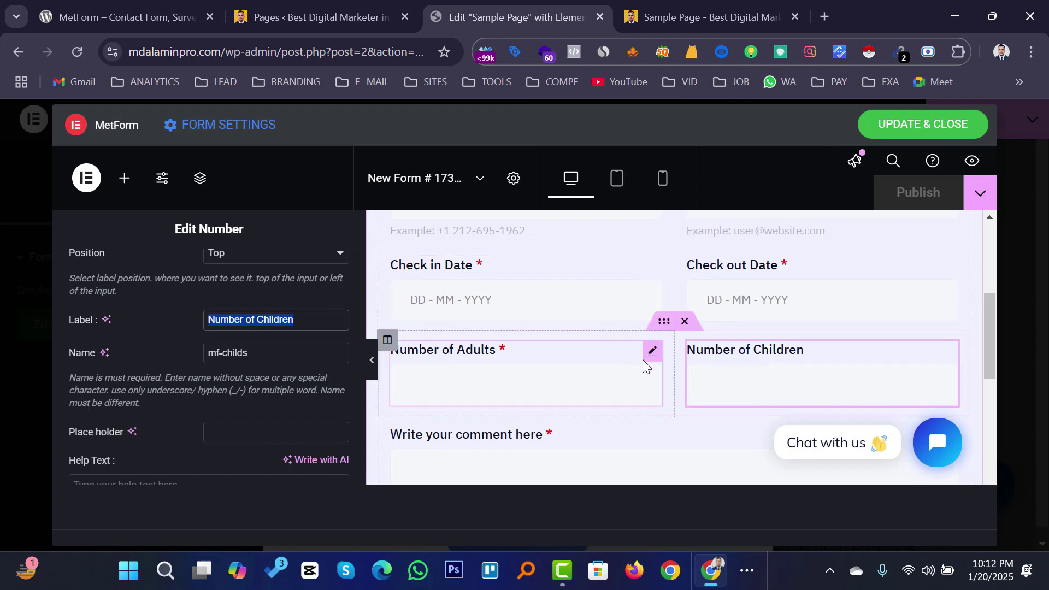
# - On the Sample Page preview, open the Check in Date calendar and close it unchanged
pyautogui.hotkey('ctrl', 'Tab')
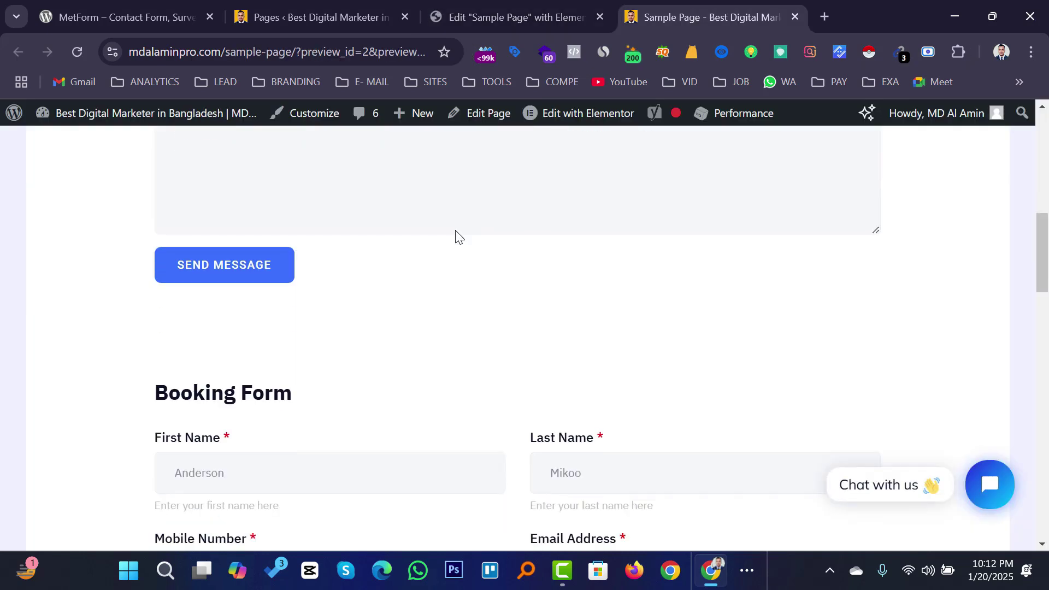
pyautogui.scroll(-3, 456, 234)
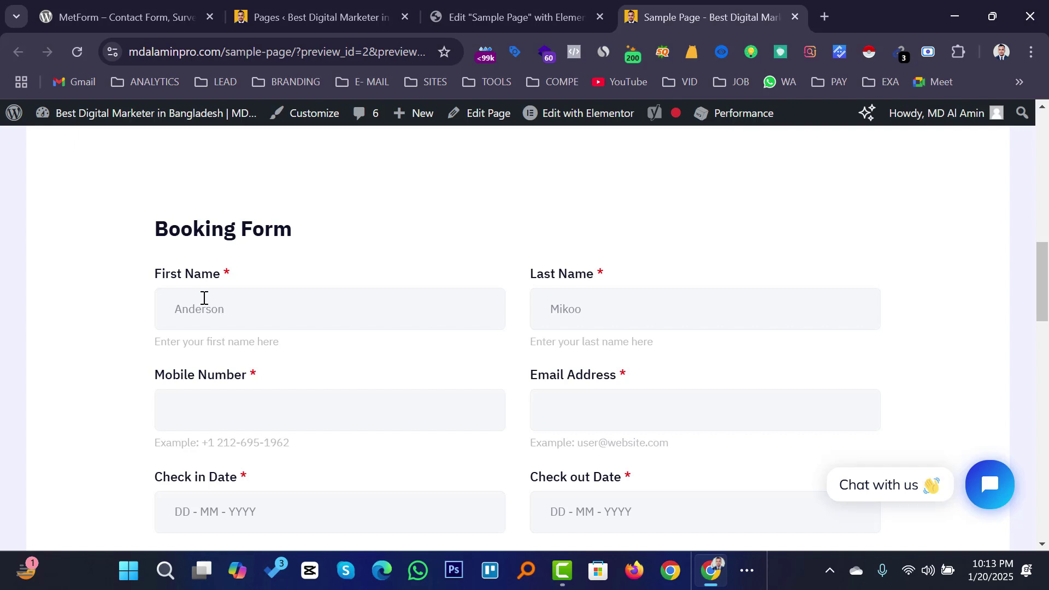
pyautogui.scroll(-3, 490, 306)
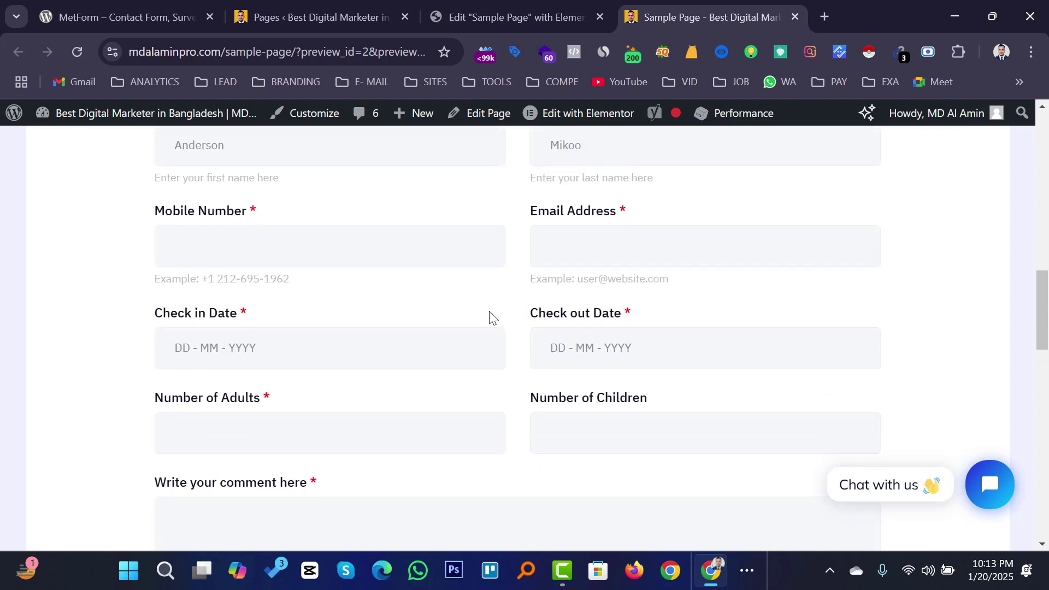
pyautogui.click(314, 349)
pyautogui.scroll(-2, 324, 349)
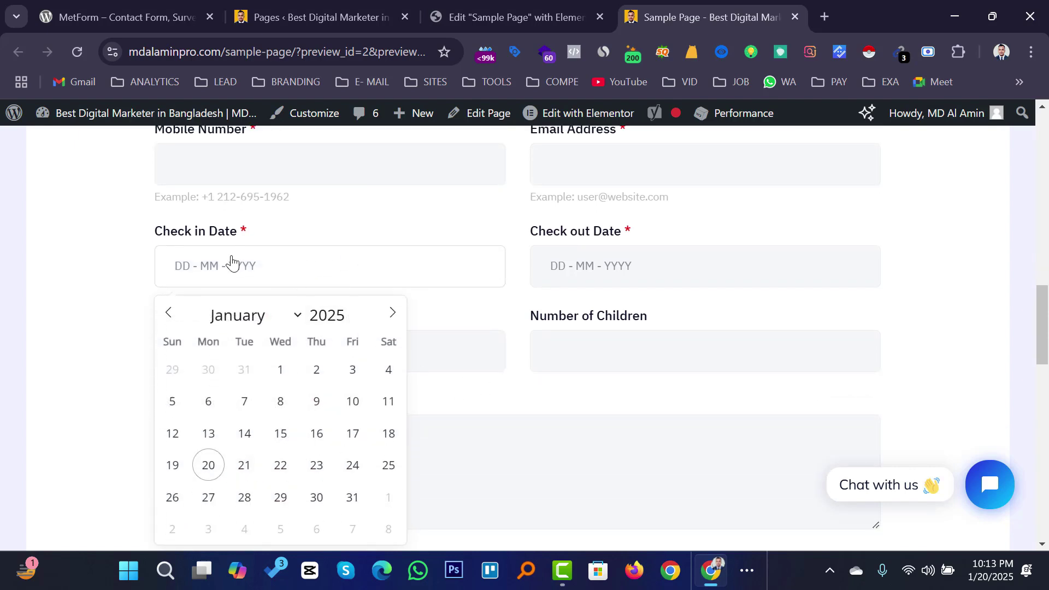
pyautogui.click(743, 221)
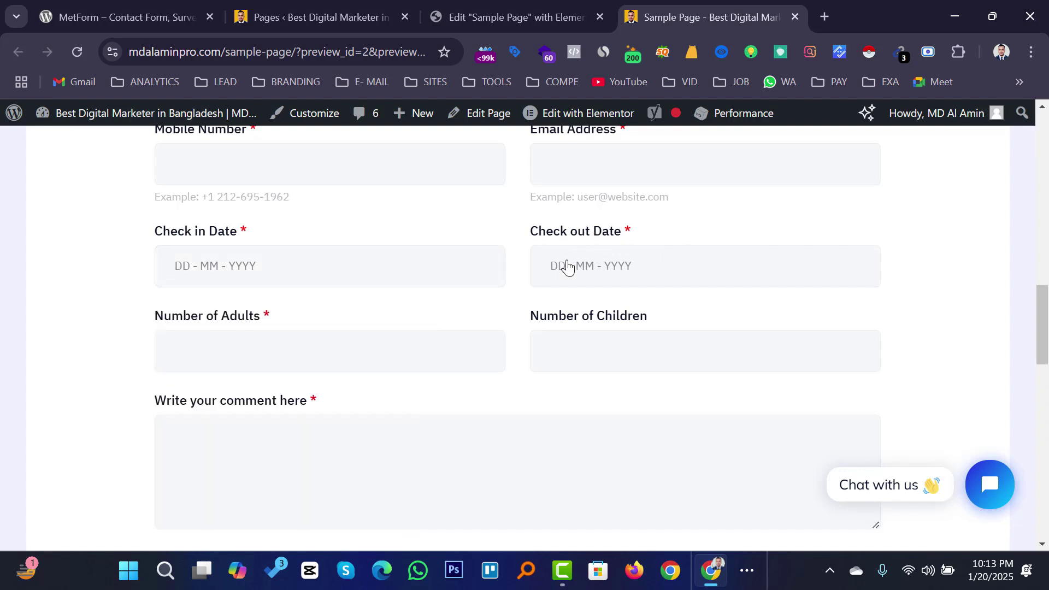
# - Test the Check out calendar, then the Number of Adults, Number of Children and comment fields
pyautogui.click(611, 263)
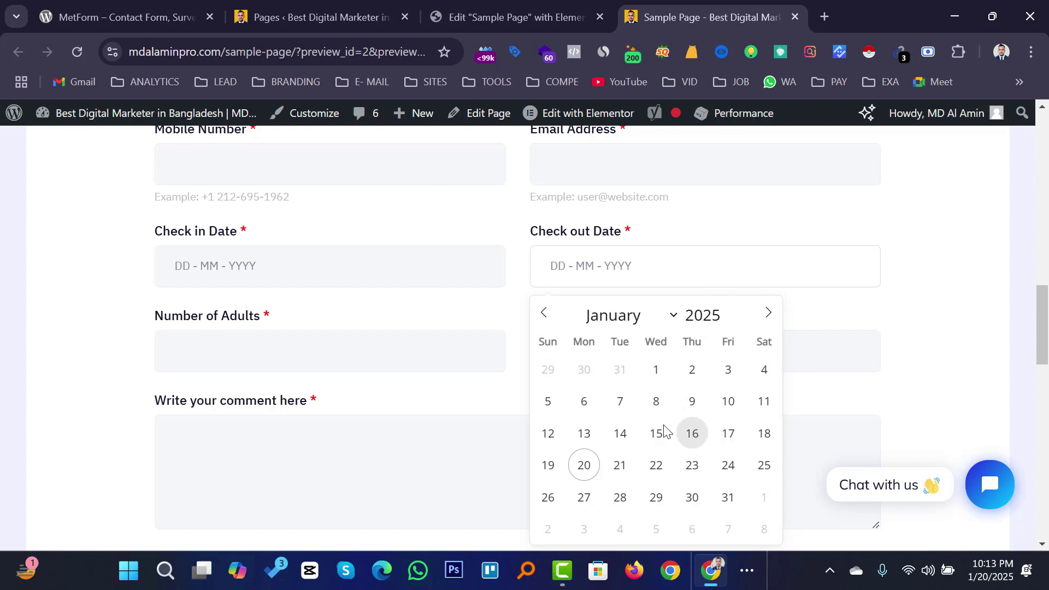
pyautogui.click(927, 307)
pyautogui.scroll(-3, 484, 329)
pyautogui.click(334, 184)
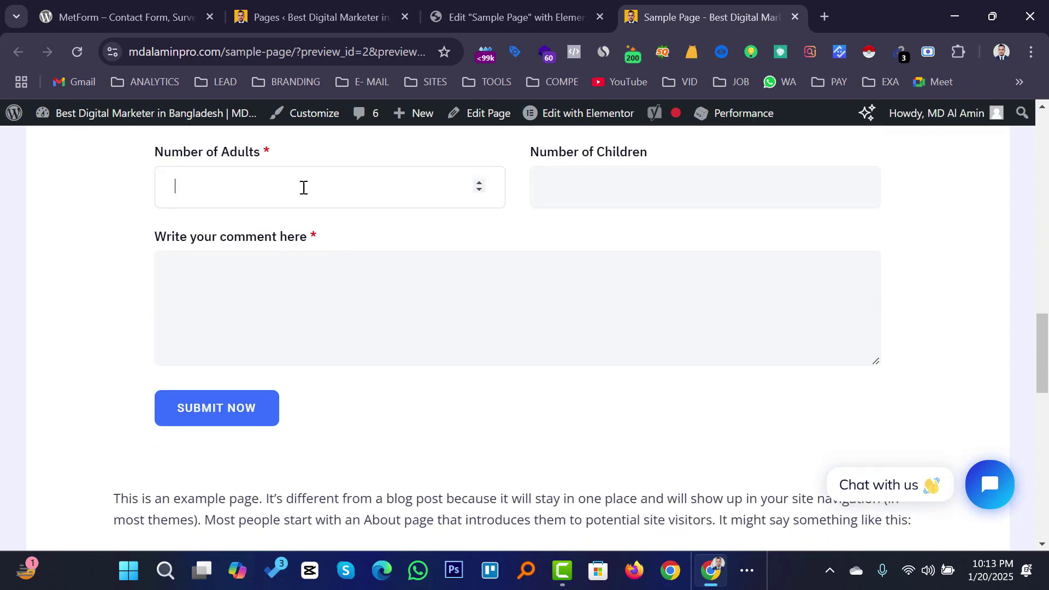
pyautogui.click(600, 191)
pyautogui.click(401, 300)
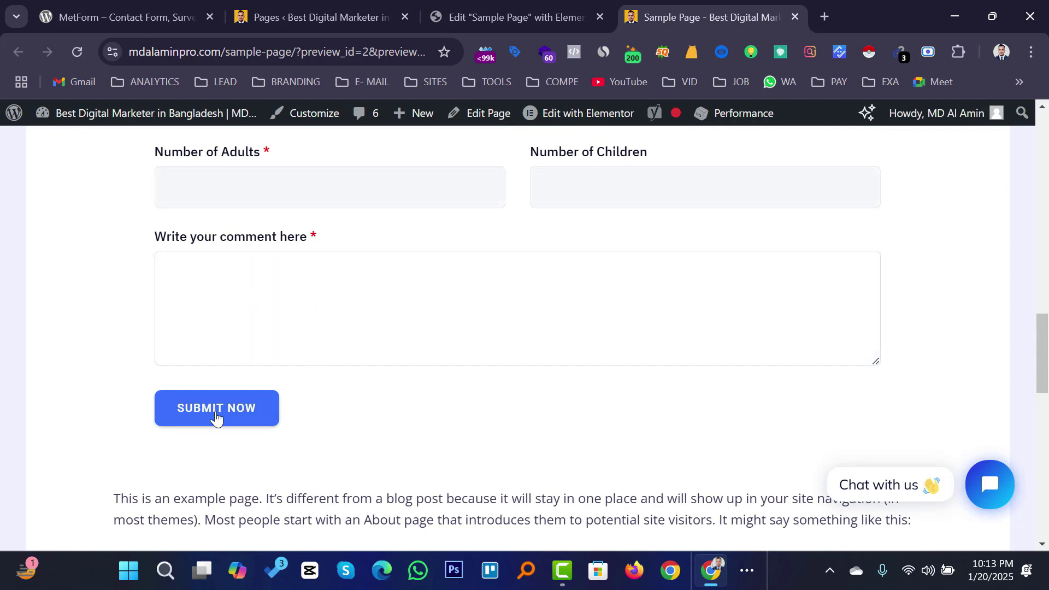
# - Scroll back toward the top of the preview page
pyautogui.scroll(6, 494, 402)
pyautogui.scroll(5, 515, 393)
pyautogui.scroll(6, 541, 366)
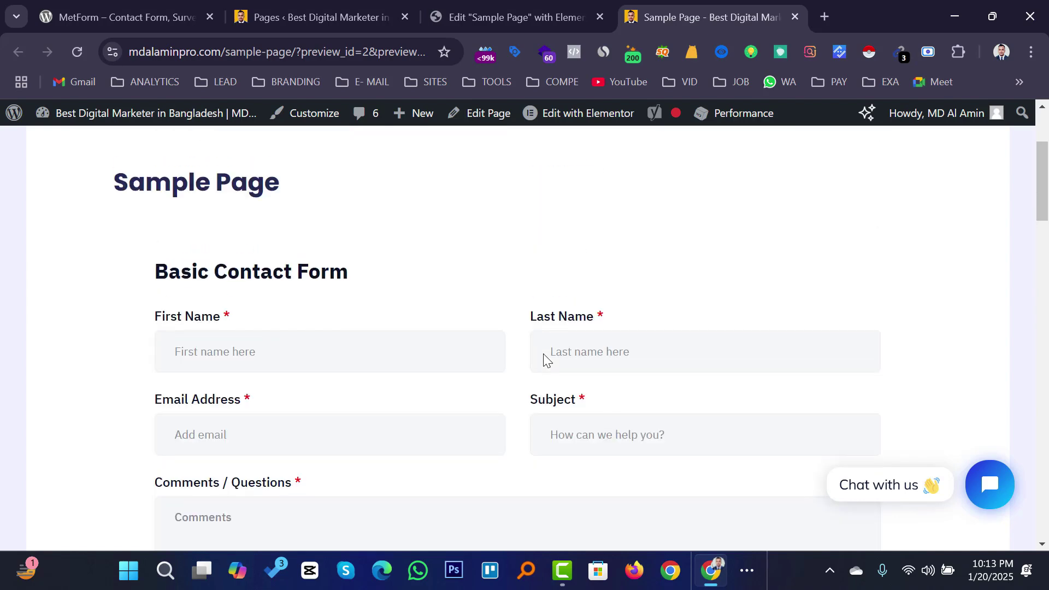
pyautogui.scroll(-5, 627, 330)
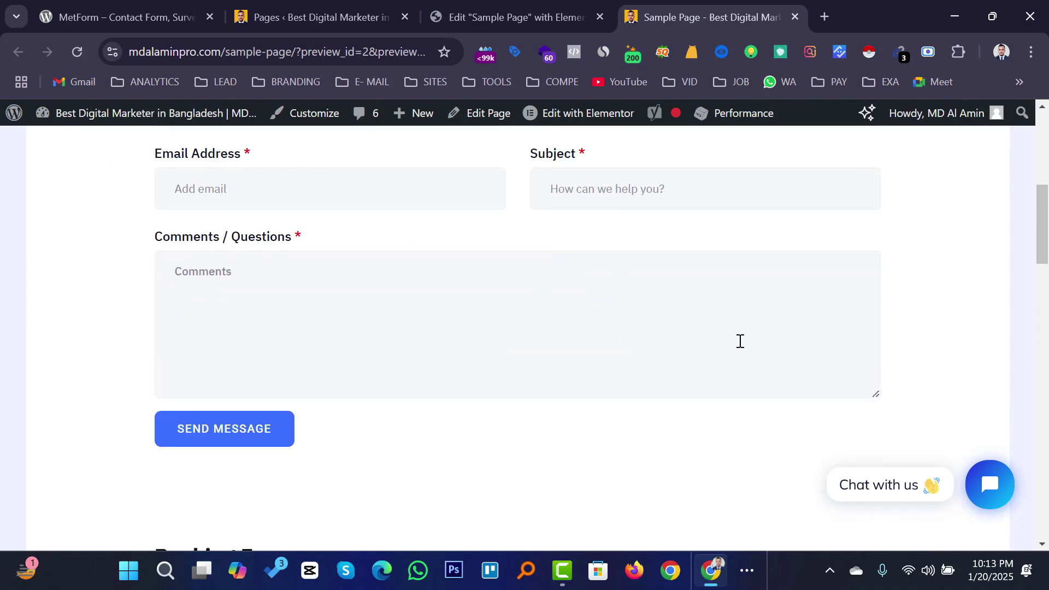
pyautogui.hotkey('ctrl', 'shift', 'Tab')
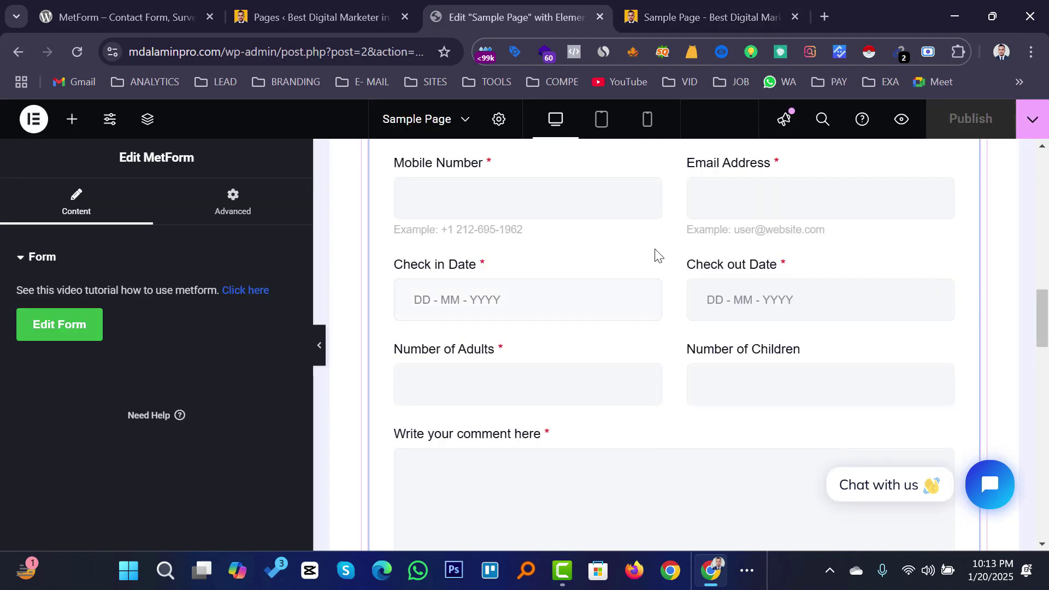
pyautogui.click(655, 254)
pyautogui.click(61, 338)
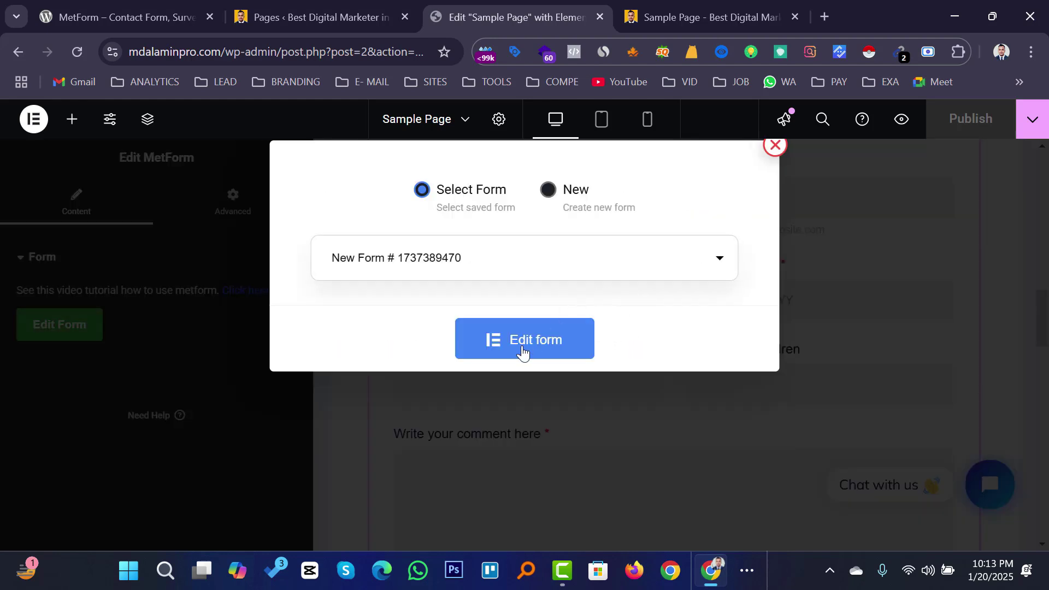
pyautogui.click(523, 353)
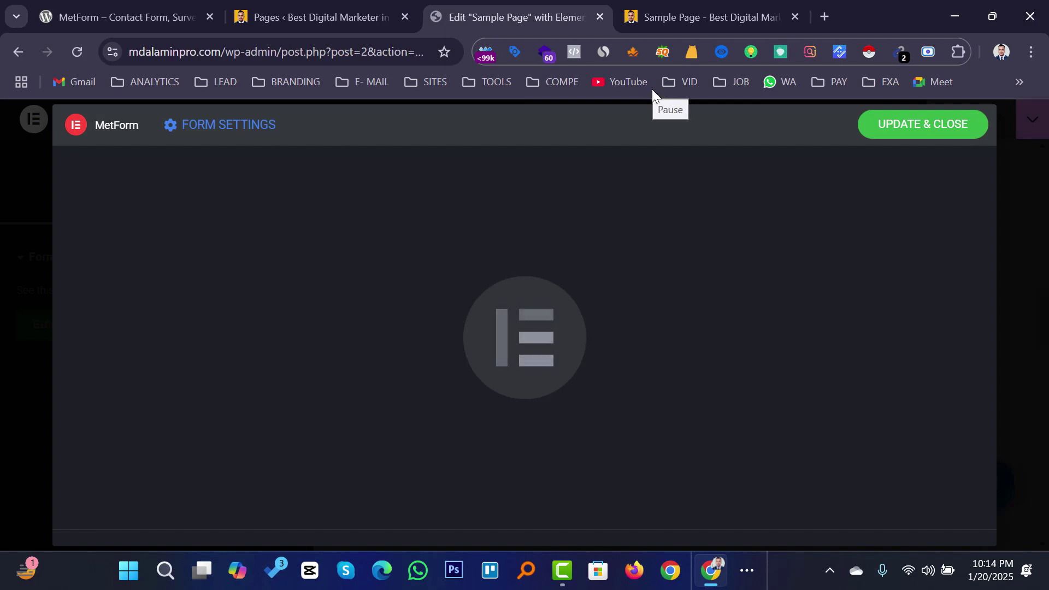
# - Select the Number of Adults field in the booking form and delete it
pyautogui.scroll(-4, 608, 345)
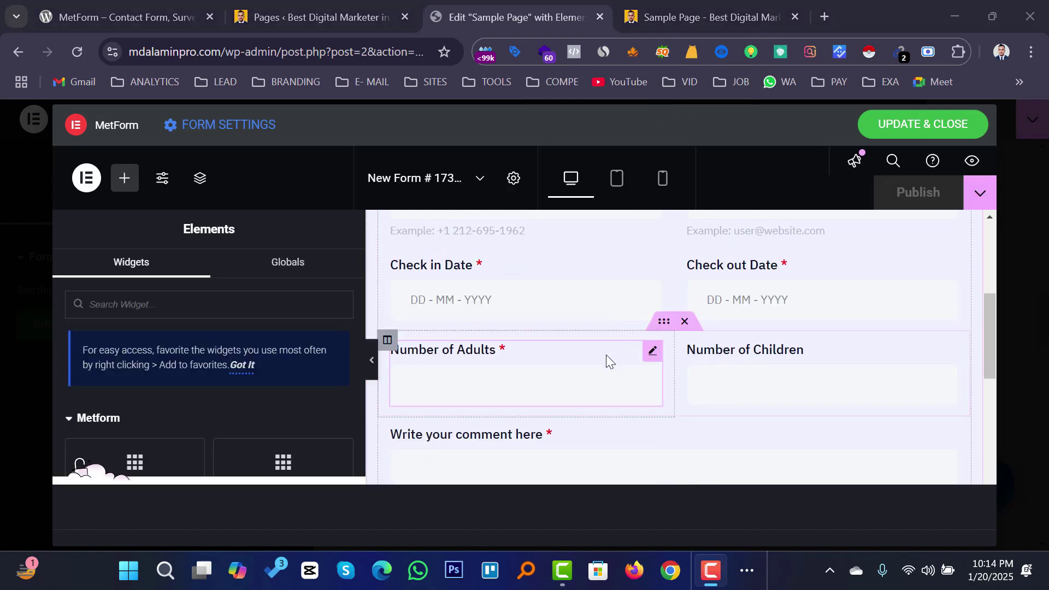
pyautogui.scroll(-2, 601, 300)
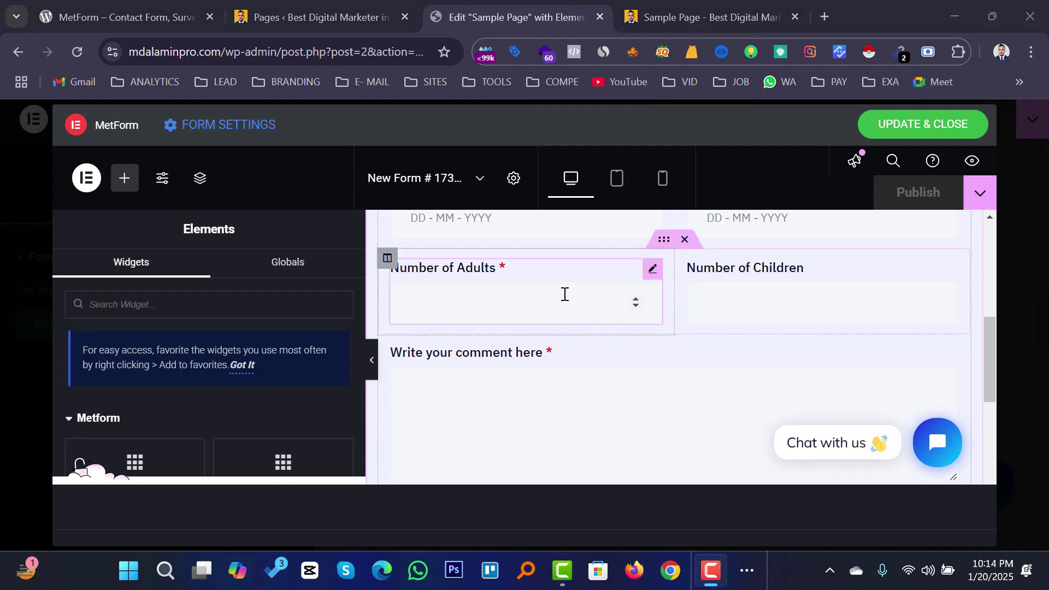
pyautogui.click(652, 270)
pyautogui.rightClick(654, 279)
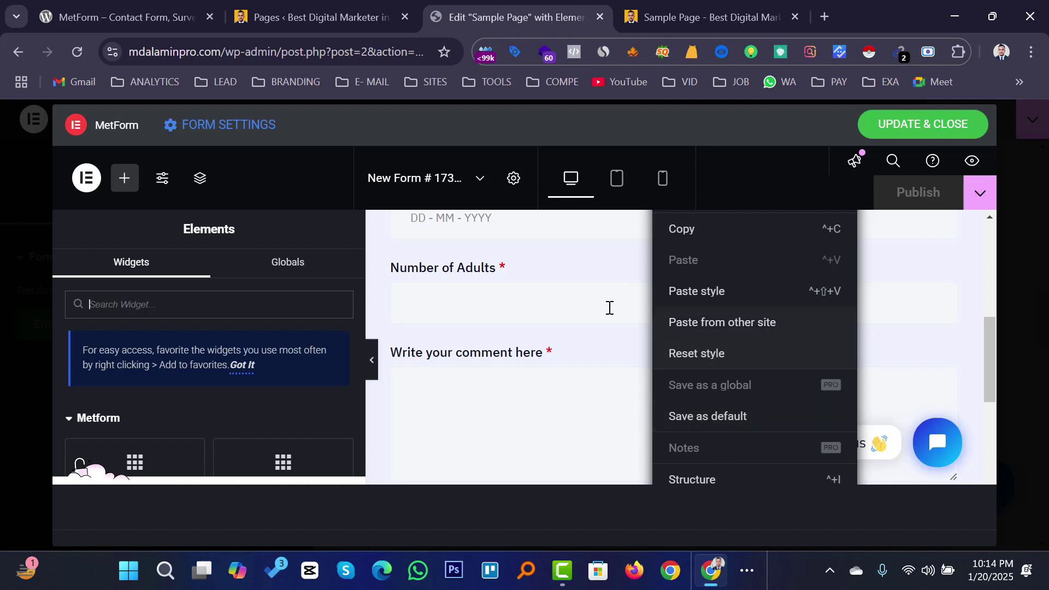
pyautogui.click(549, 264)
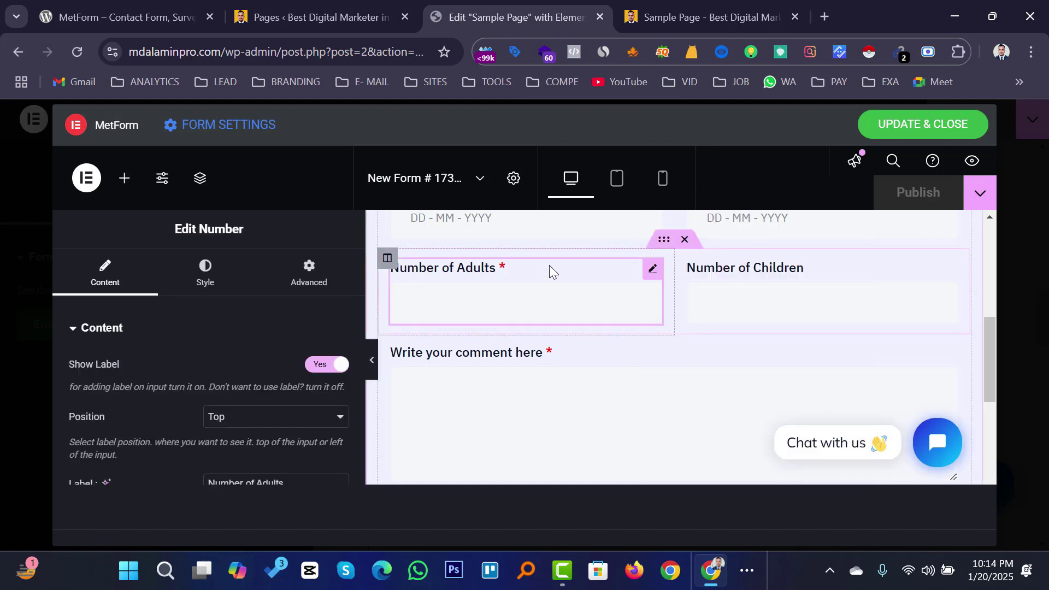
pyautogui.press('Delete')
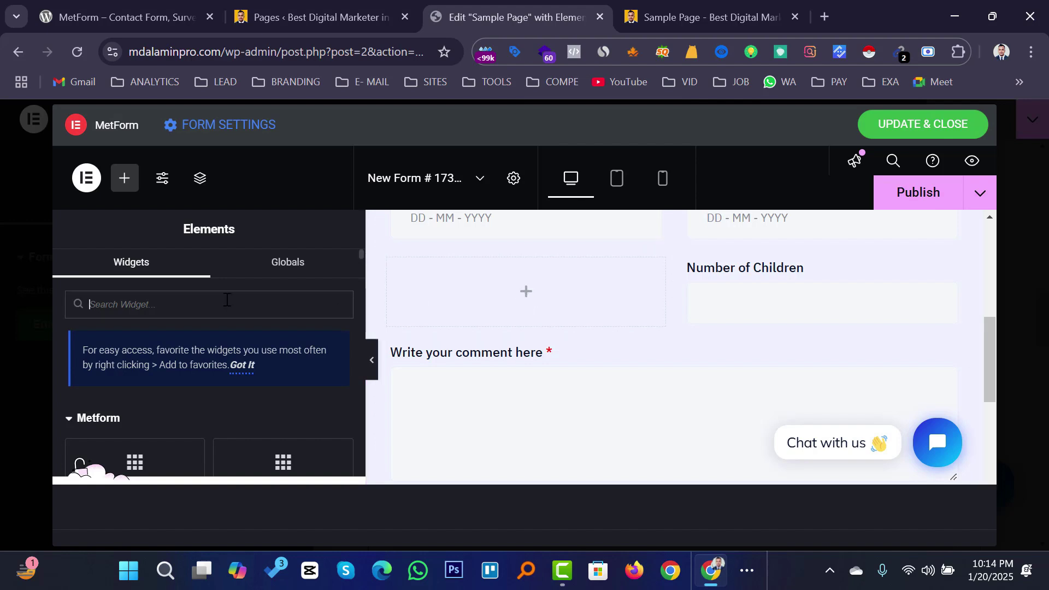
# - Add the 'Please select your Room Name' multi-select, publish the form, and check the preview
pyautogui.scroll(-2, 240, 300)
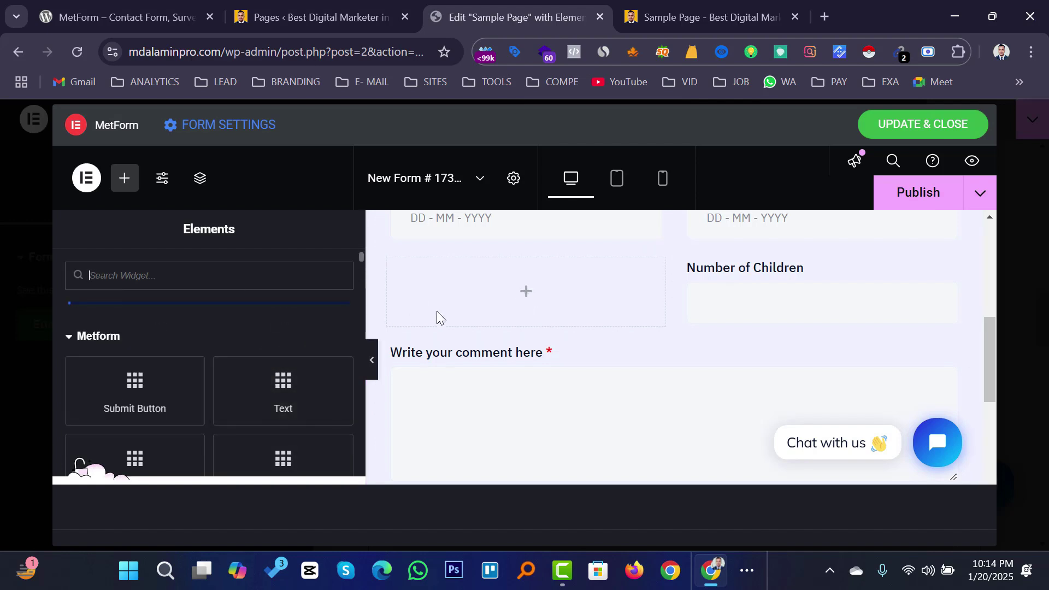
pyautogui.scroll(-2, 280, 314)
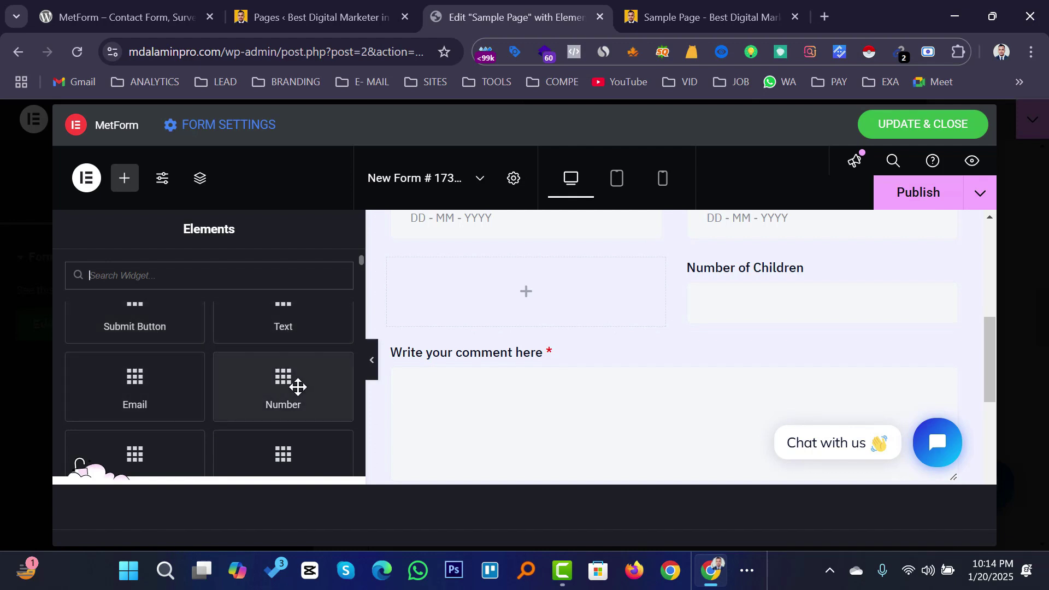
pyautogui.scroll(-3, 281, 386)
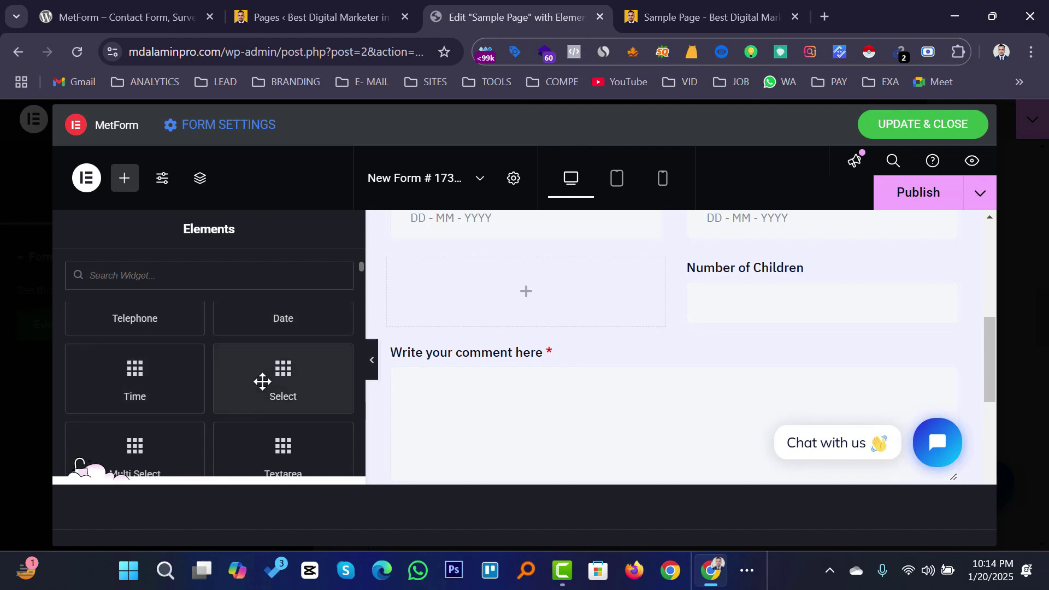
pyautogui.scroll(-2, 290, 359)
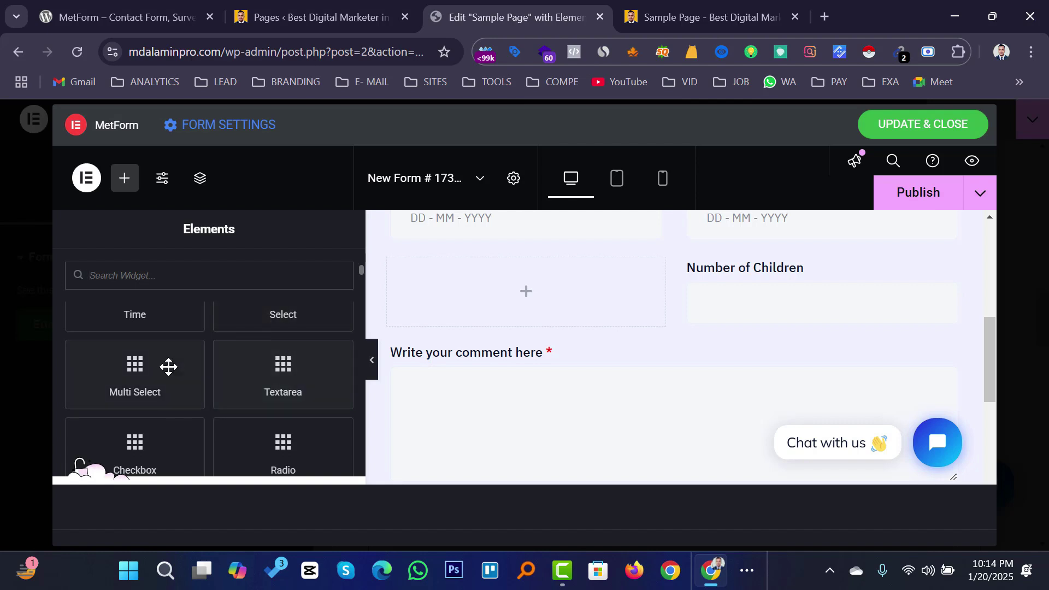
pyautogui.scroll(-2, 216, 379)
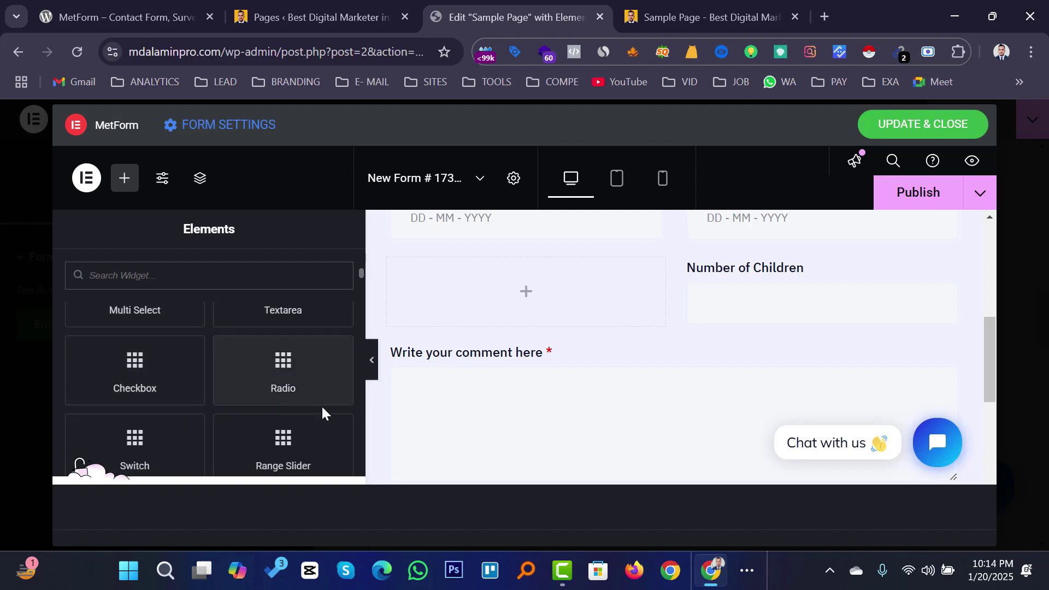
pyautogui.scroll(-2, 198, 403)
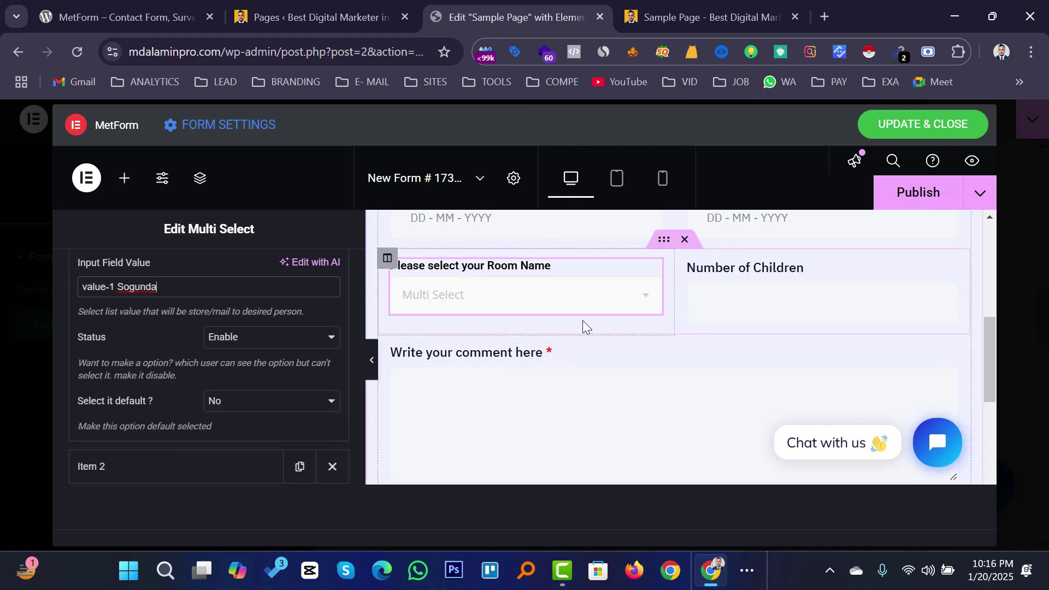
pyautogui.click(925, 201)
pyautogui.hotkey('ctrl', 'Tab')
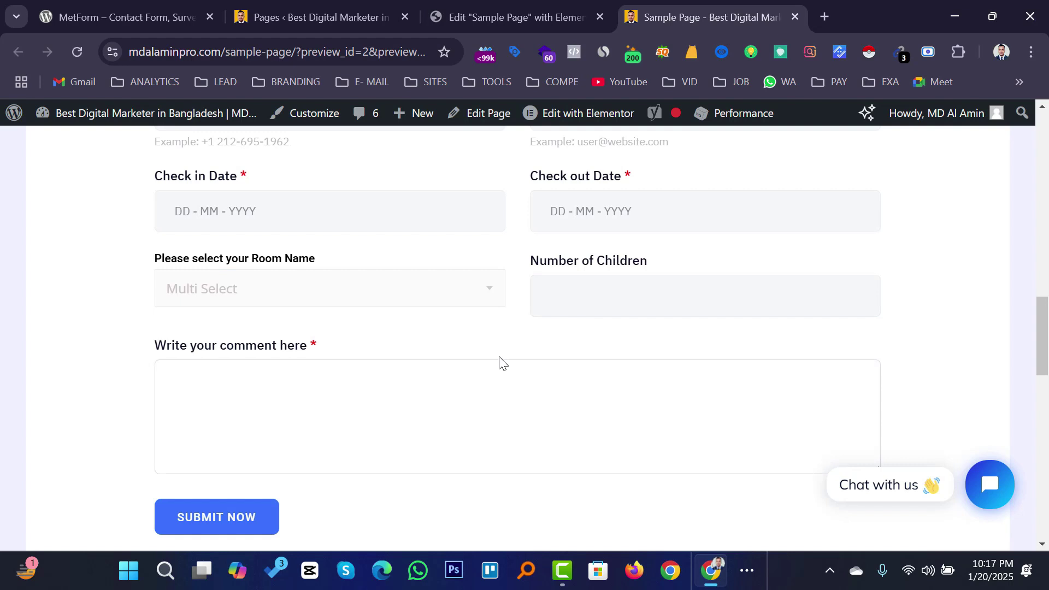